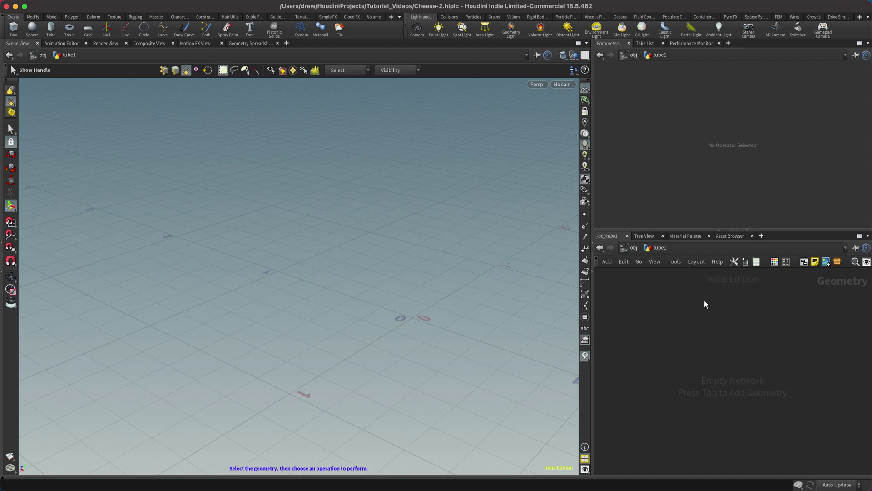
Step: Add a Tube node to the empty geometry network
key(Tab)
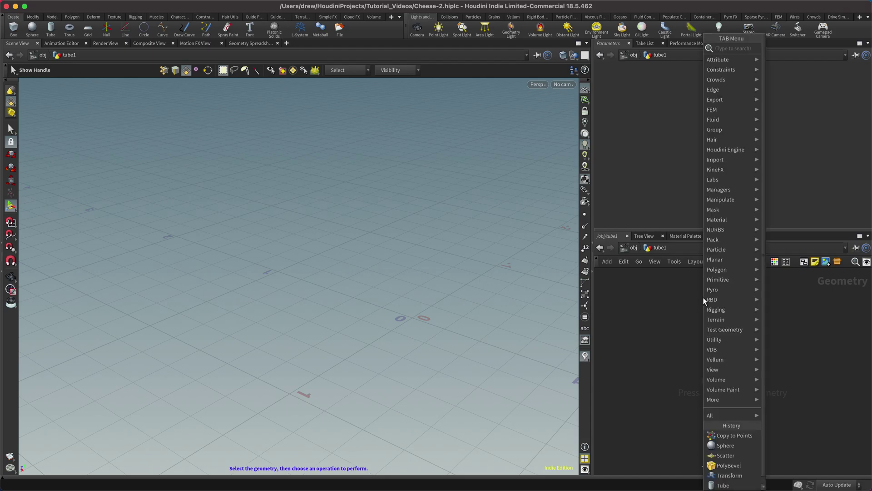
text(tube)
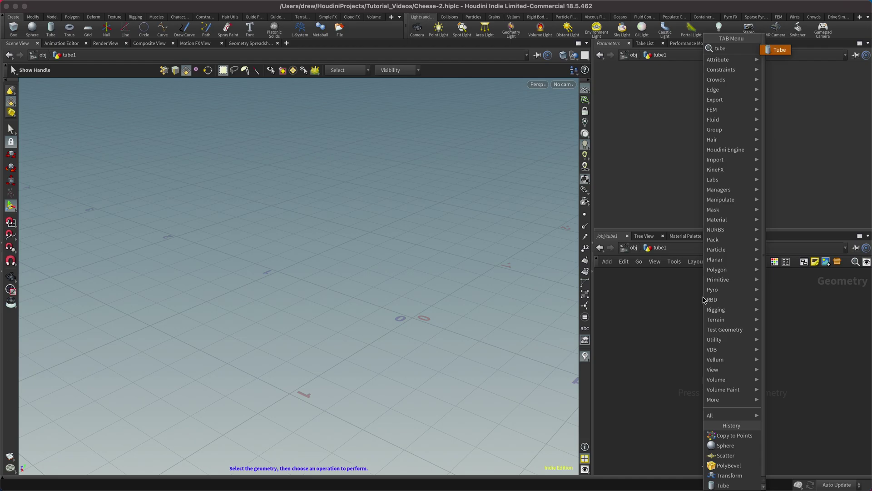
key(Return)
click(703, 297)
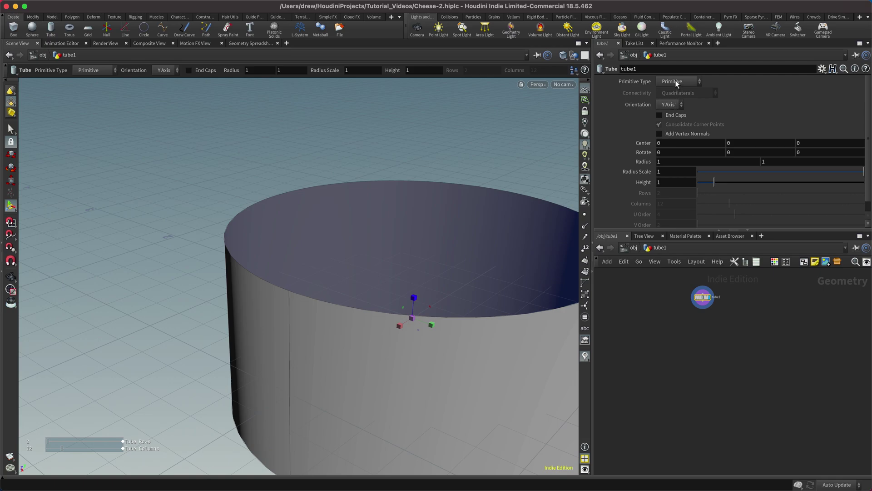
Step: Make the tube a Polygon primitive with end caps and set its columns to 3
click(667, 81)
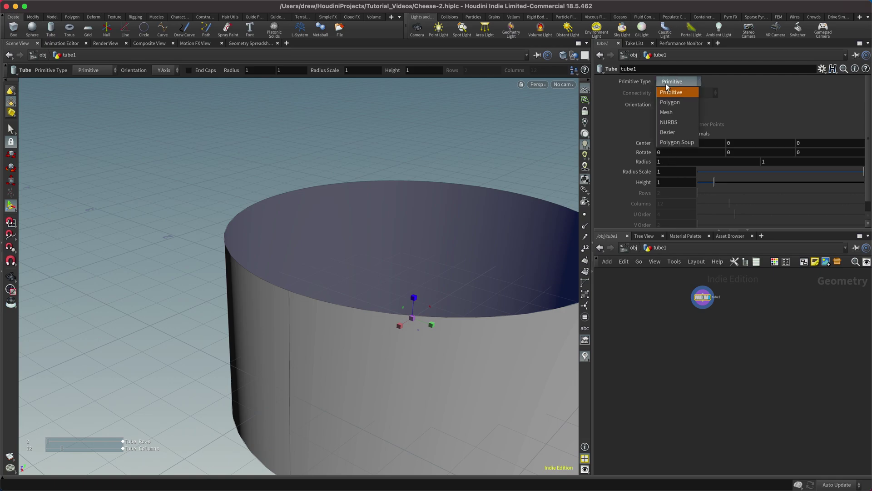
click(667, 103)
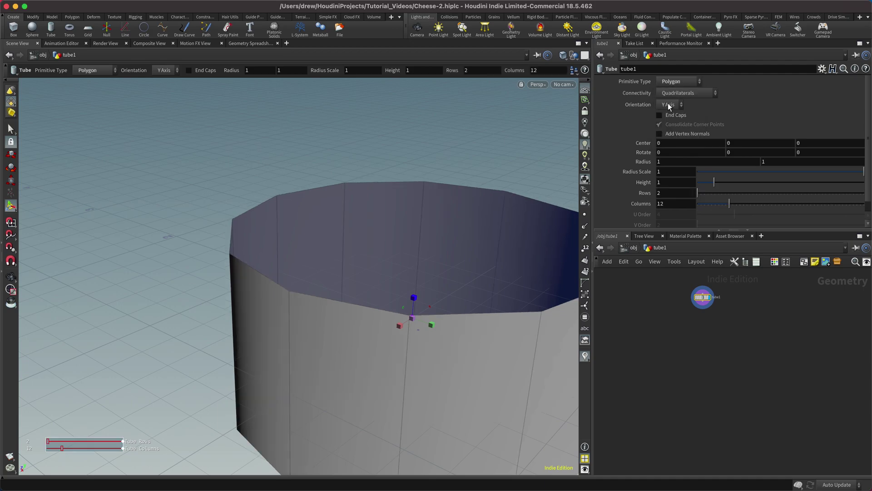
click(671, 115)
double_click(670, 203)
text(3)
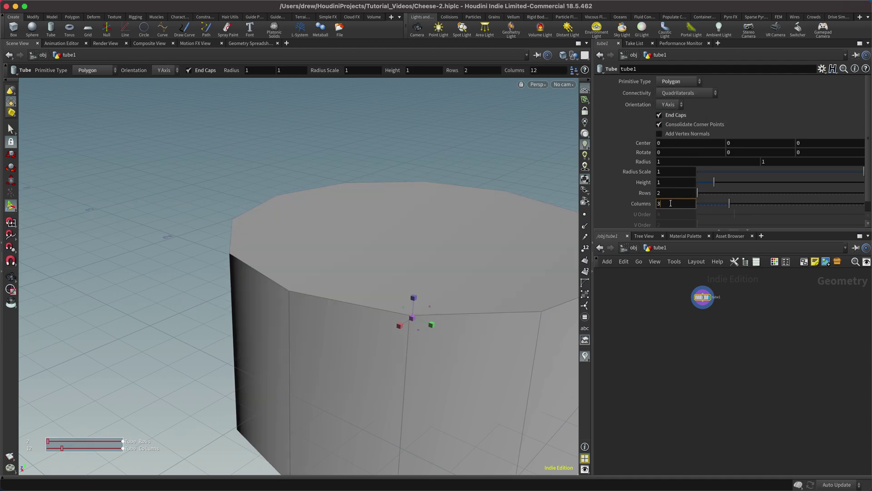
key(Return)
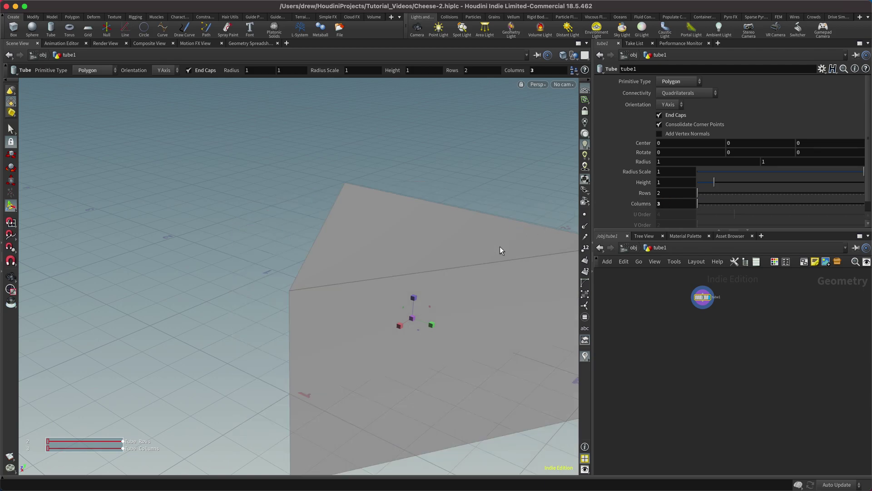
Step: Add a Transform node directly below tube1, connected to its output
key(Escape)
drag(498, 247, 485, 291)
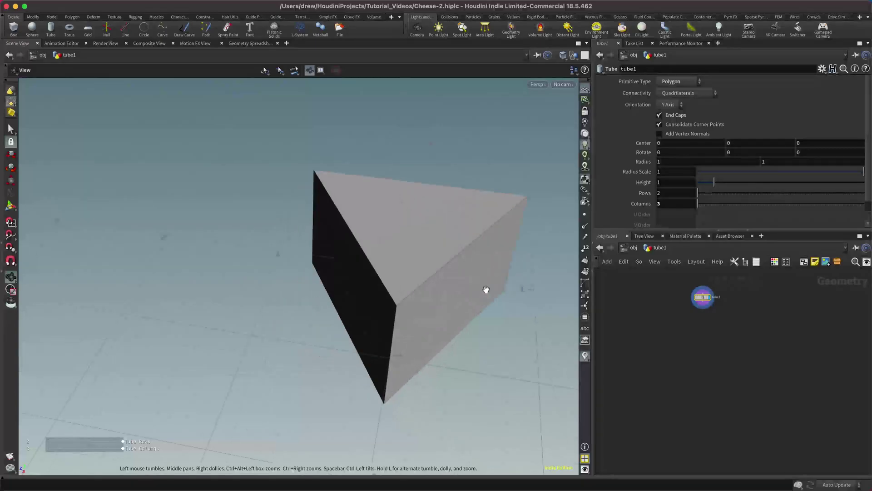
key(Return)
scroll(687, 346, up, 3)
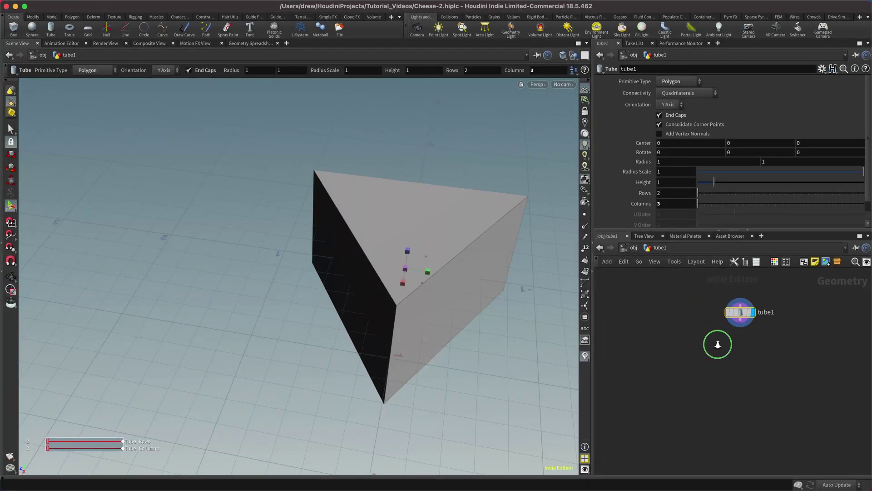
drag(500, 255, 590, 298)
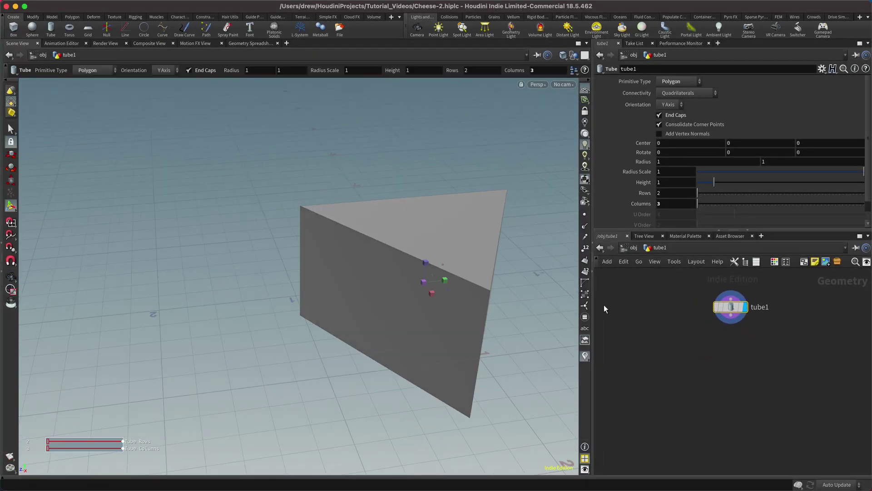
key(Tab)
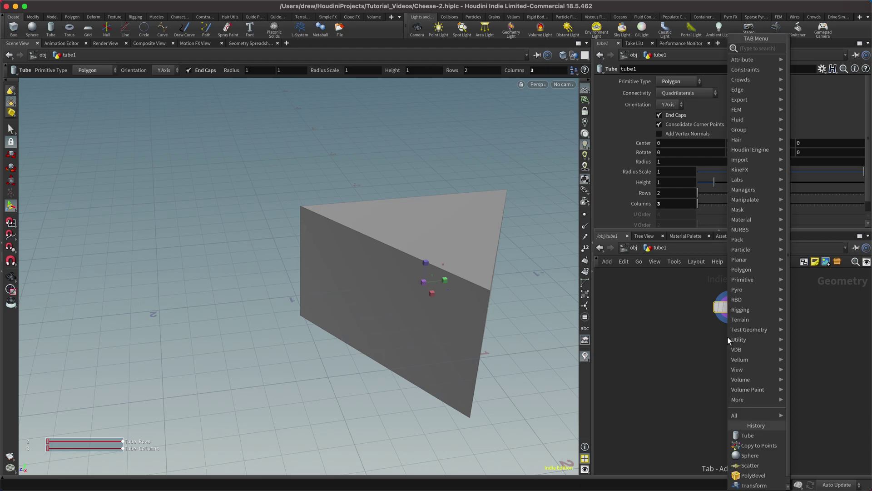
text(t)
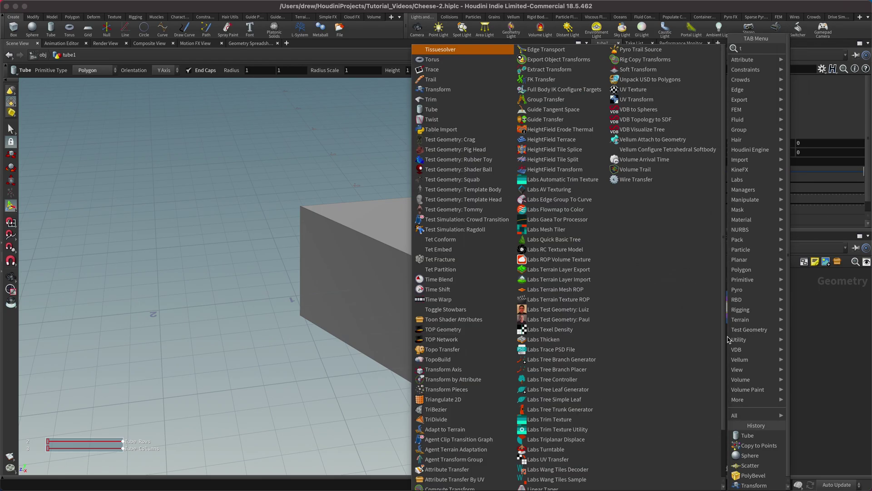
text(ransform)
key(Return)
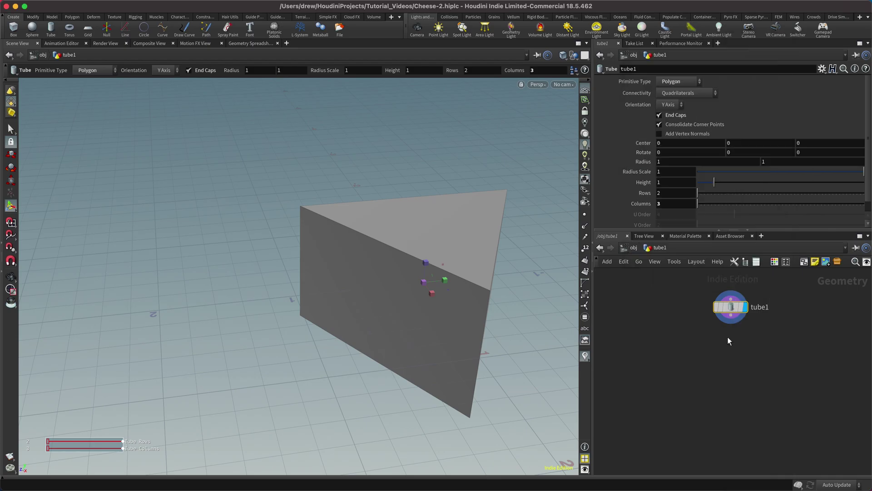
click(727, 336)
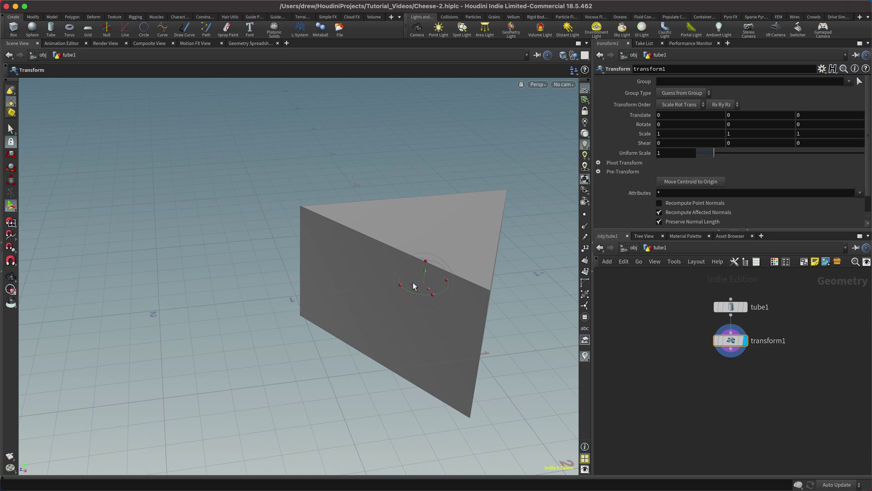
Step: Scale the wedge along Z to about 0.575 in the Transform node to make it narrower
key(e)
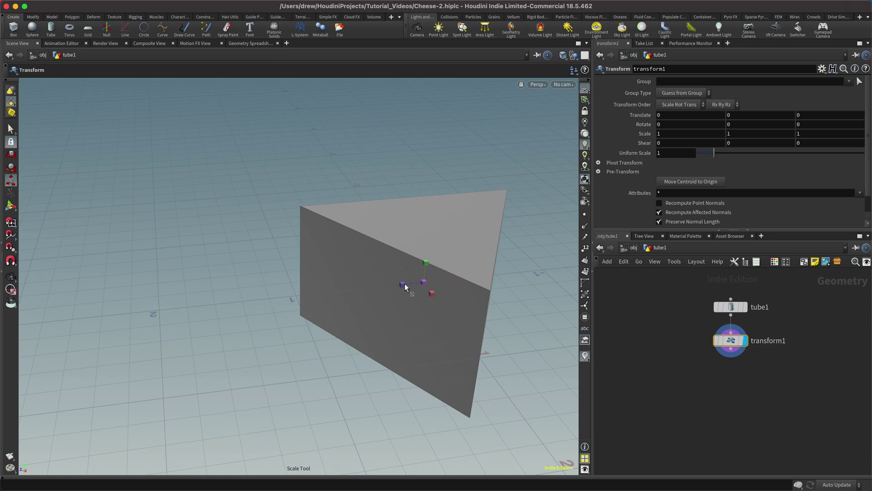
drag(404, 285, 427, 252)
key(Escape)
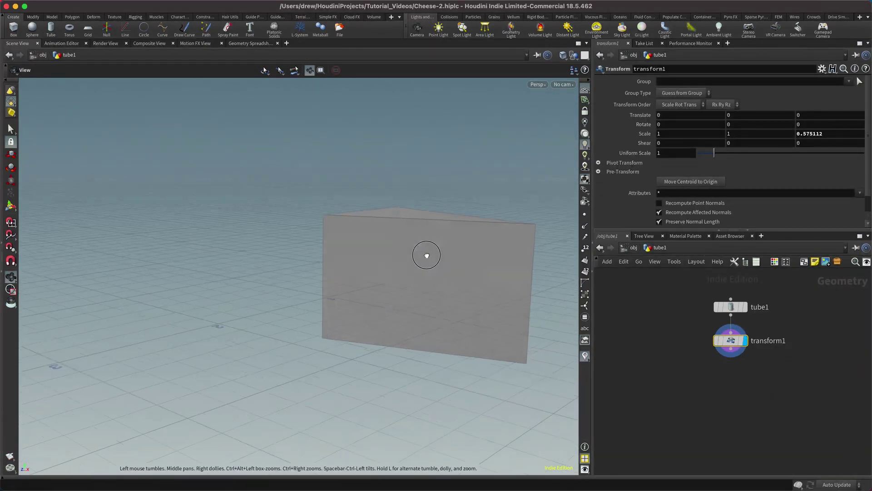
key(Return)
Step: Add a PolyBevel node connected below transform1 and make it the displayed node
scroll(742, 374, down, 2)
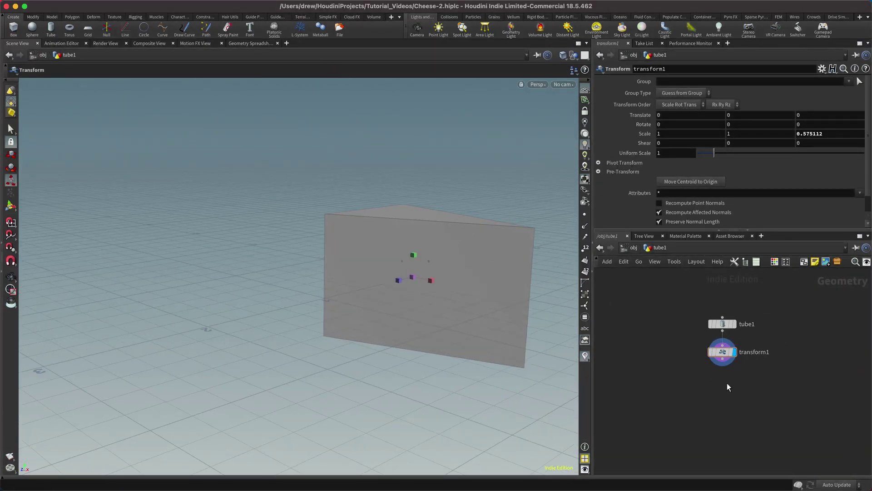
key(Tab)
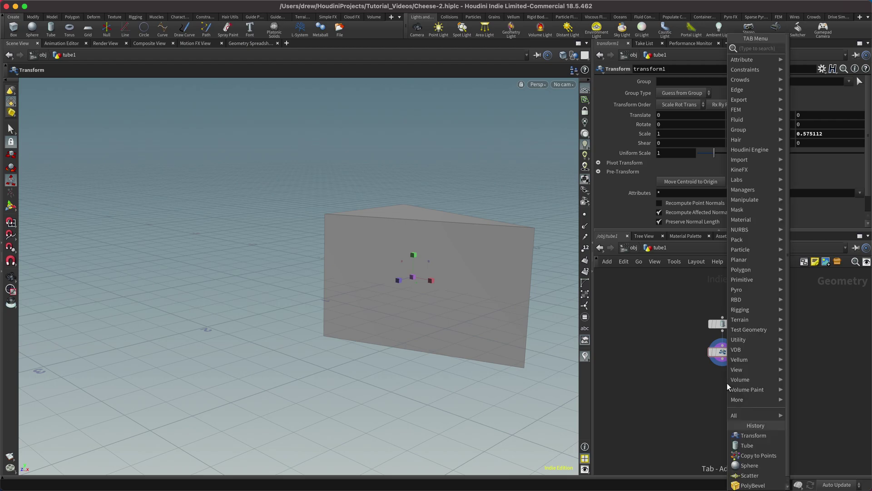
text(polybe)
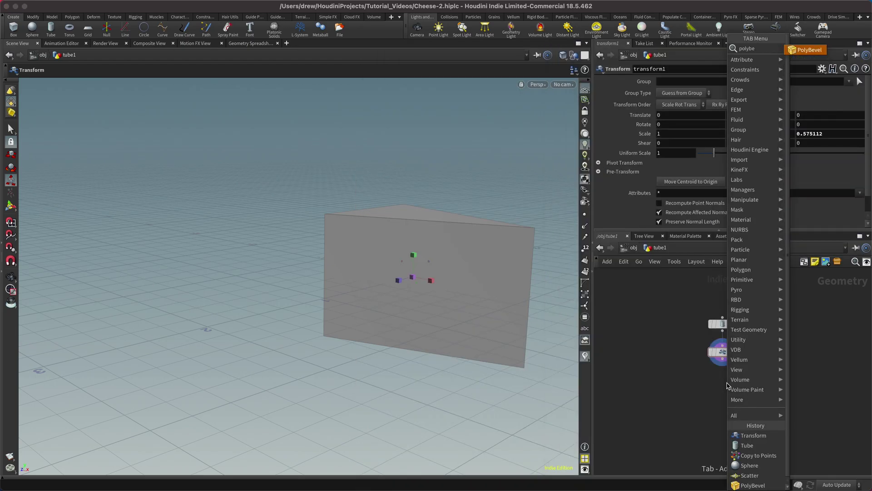
key(Return)
click(727, 383)
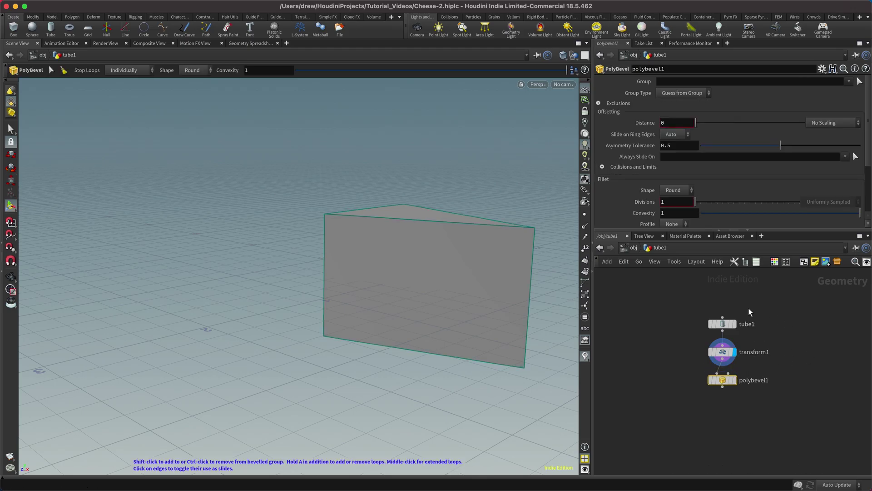
click(738, 381)
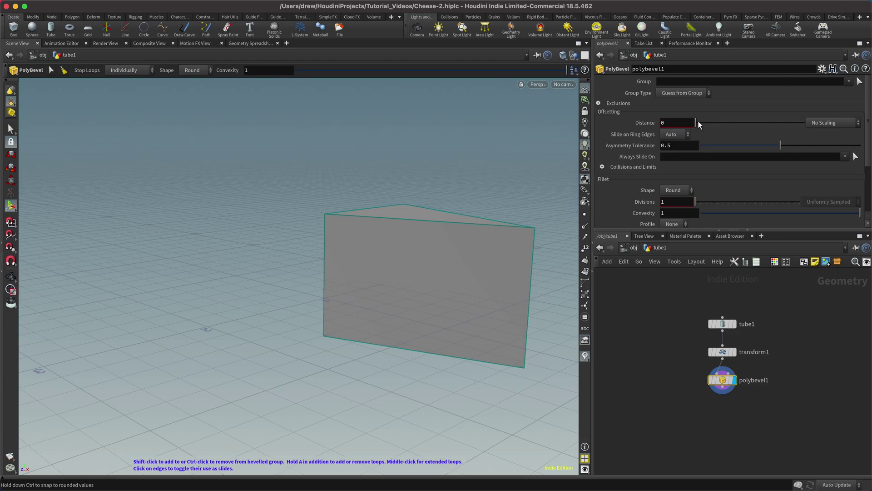
Step: Set the PolyBevel distance to 0.019 and its fillet divisions to 2
drag(700, 125, 699, 126)
click(699, 202)
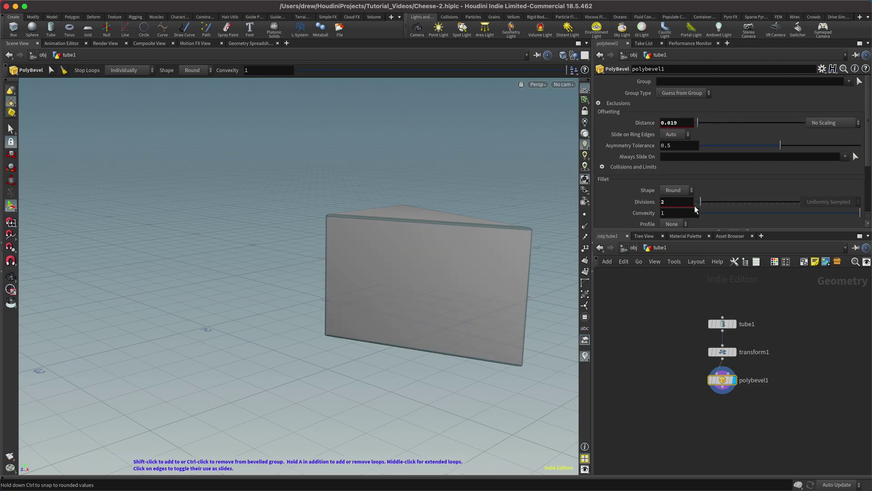
key(Escape)
drag(481, 230, 384, 265)
key(Return)
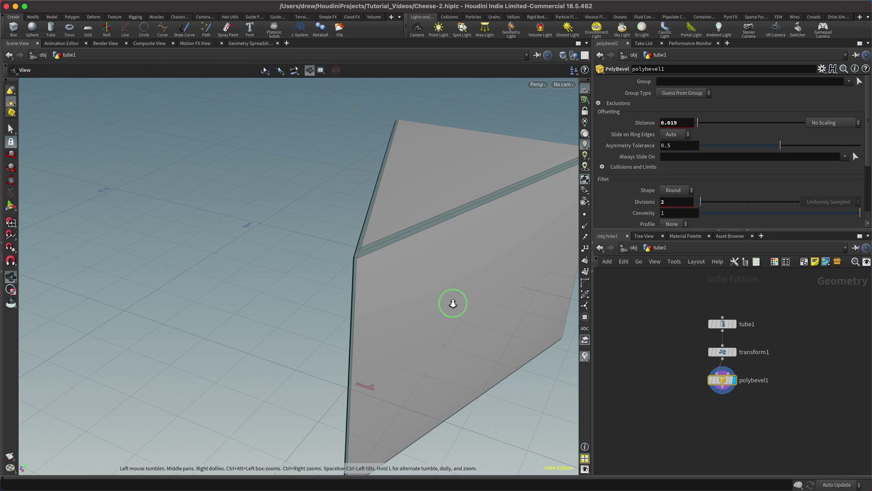
Step: Add a Scatter node below and beside polybevel1
drag(454, 302, 520, 337)
middle_drag(740, 396, 719, 360)
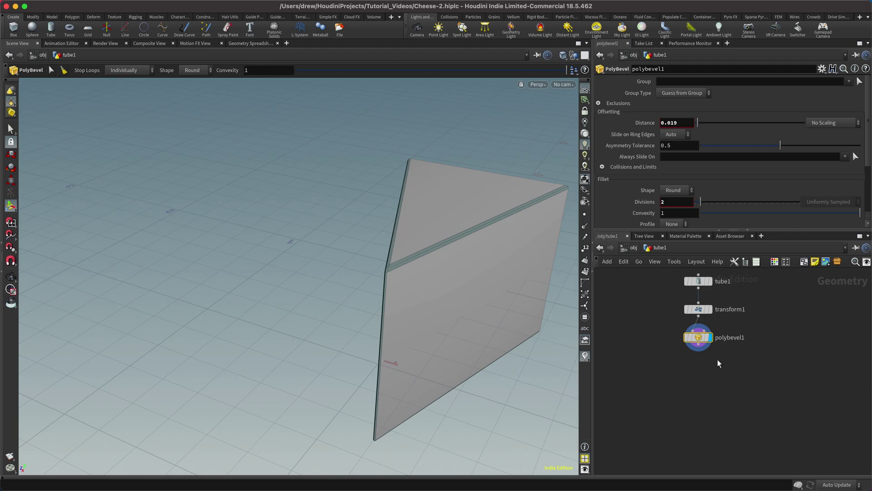
key(Tab)
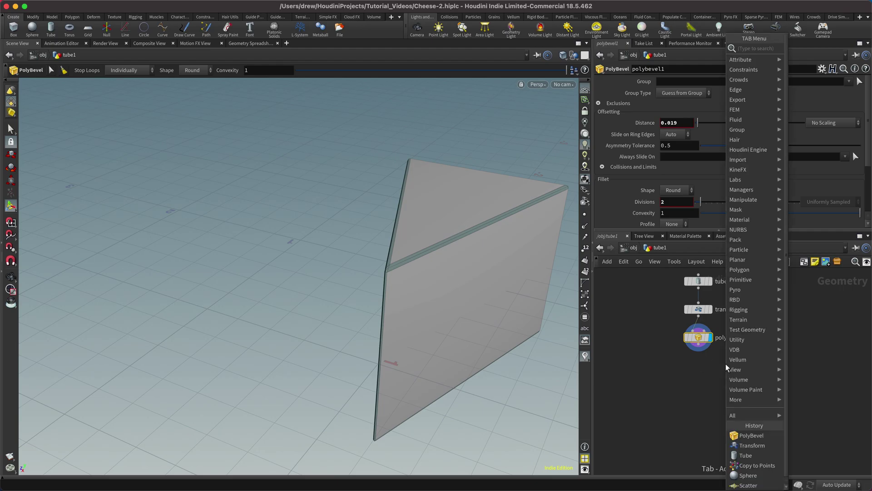
text(bool)
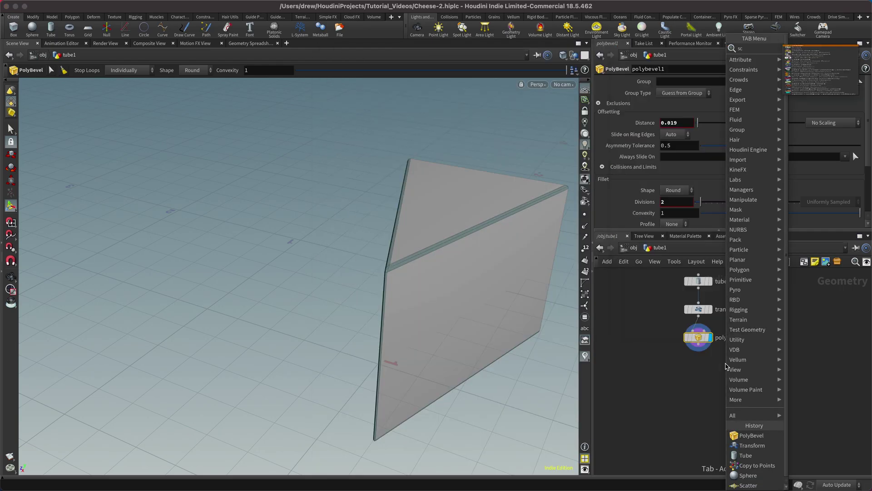
key(Return)
click(748, 356)
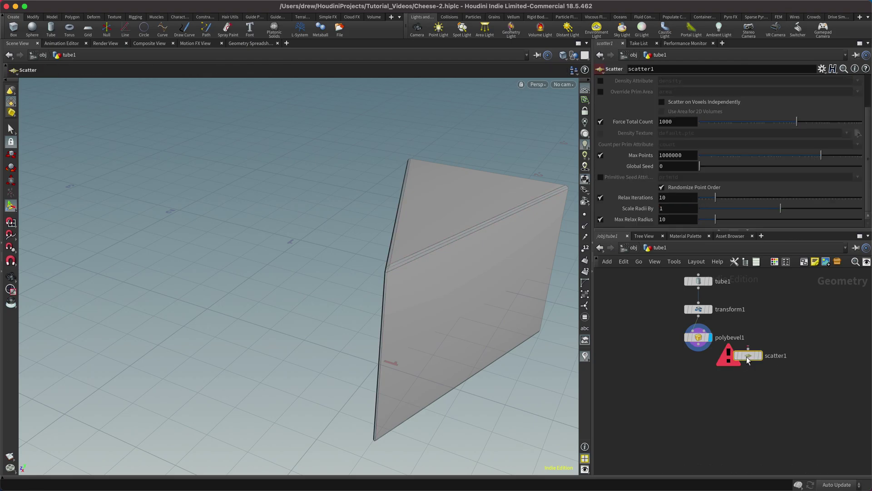
Step: Connect polybevel1's output to scatter1, move scatter1 slightly clear of it, and display the scatter result
click(747, 350)
click(748, 350)
drag(750, 359, 763, 369)
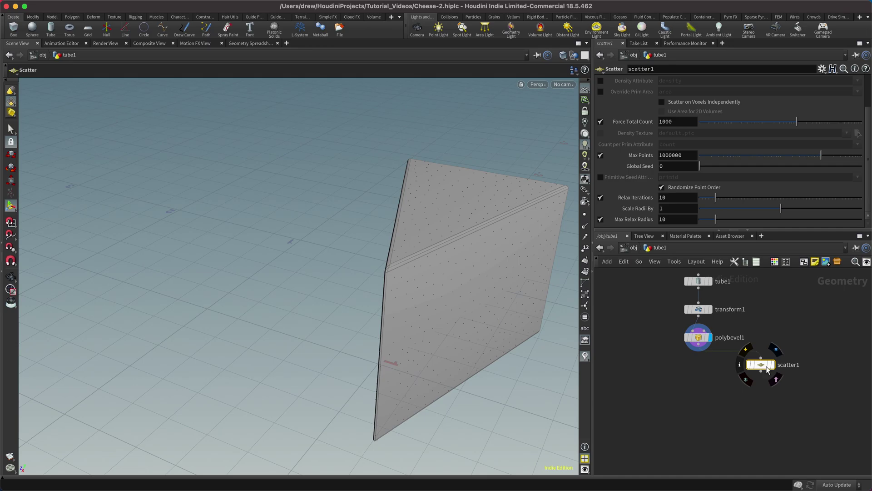
click(772, 365)
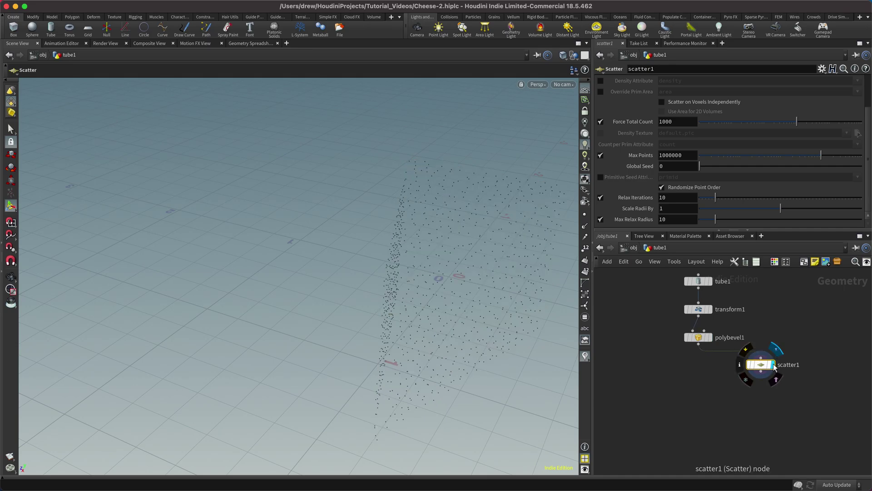
Step: Set the Scatter node's Force Total Count to 20
key(Escape)
drag(494, 218, 372, 236)
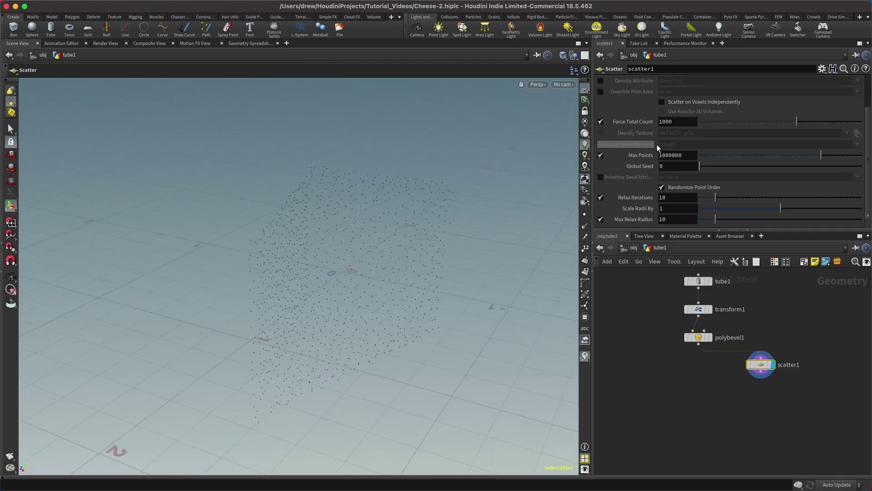
click(687, 123)
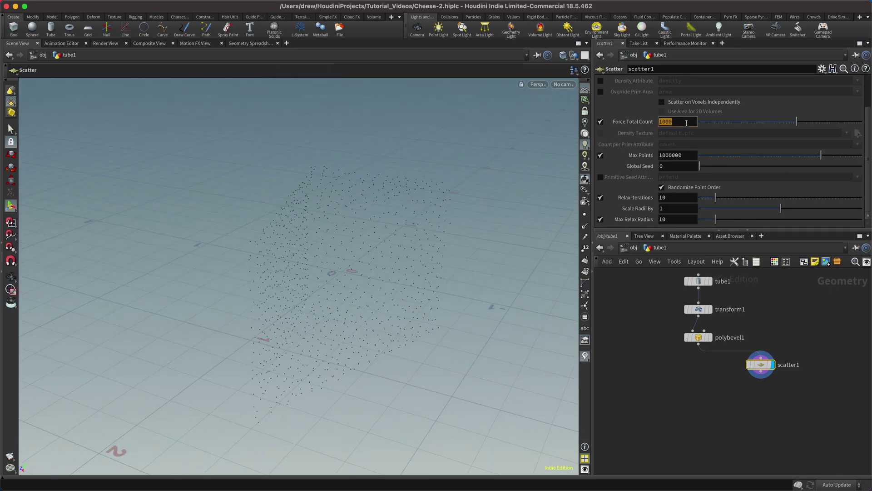
text(20)
key(Return)
Step: Add an unconnected Sphere node below polybevel1, beside scatter1
key(Tab)
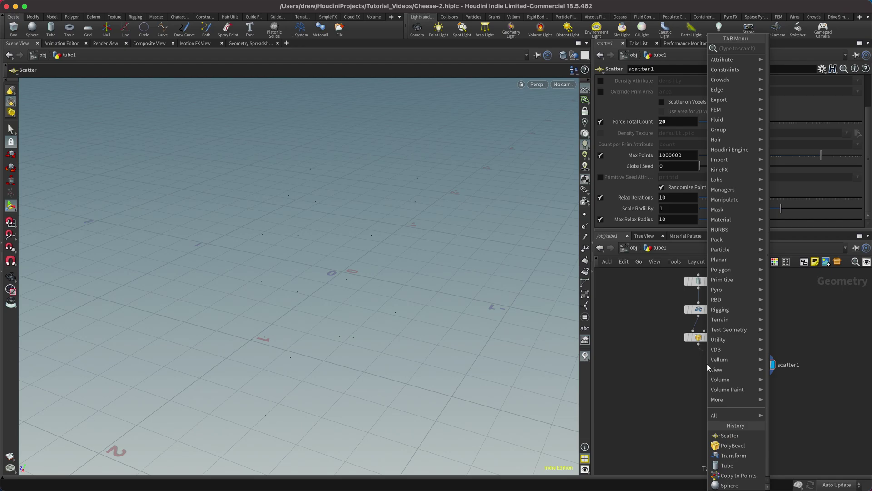
text(sphere)
key(Return)
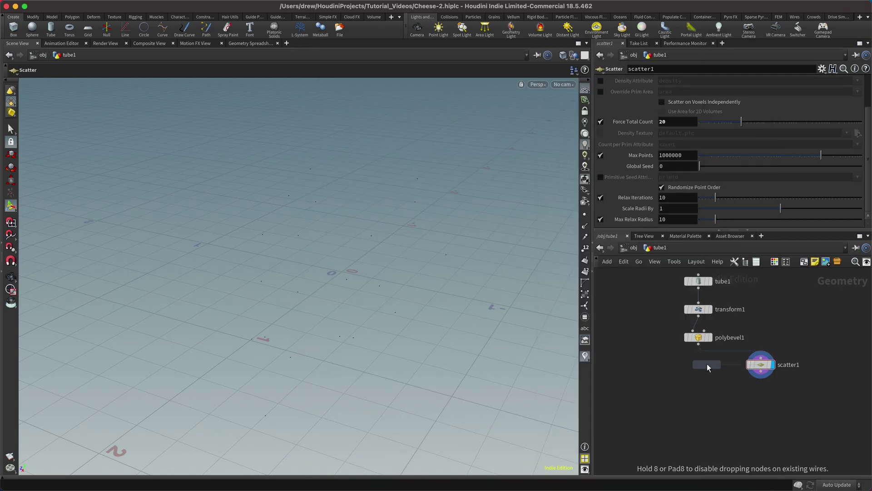
click(707, 366)
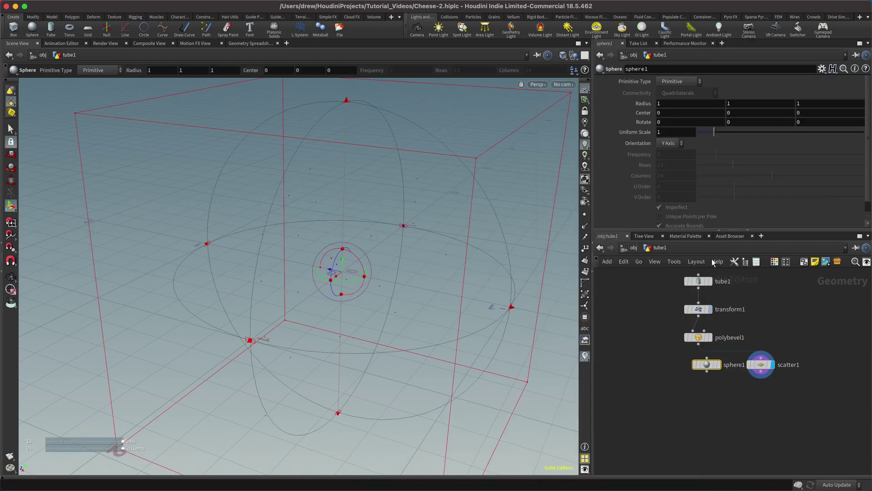
Step: Set sphere1's primitive type to Polygon and its uniform scale to 0.1
click(681, 82)
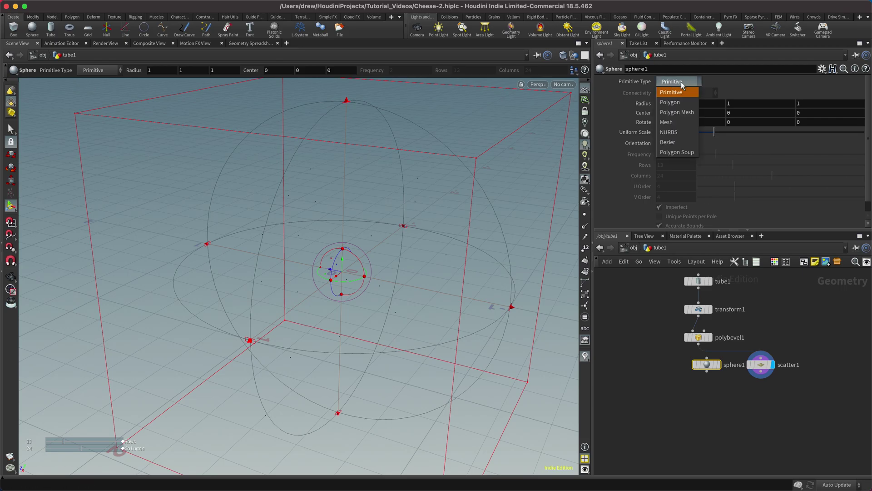
click(670, 102)
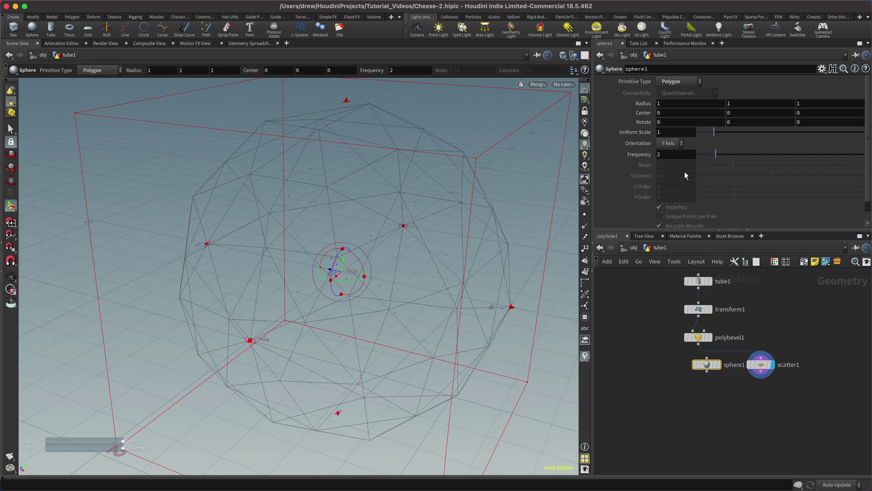
click(685, 131)
text(.1)
key(Return)
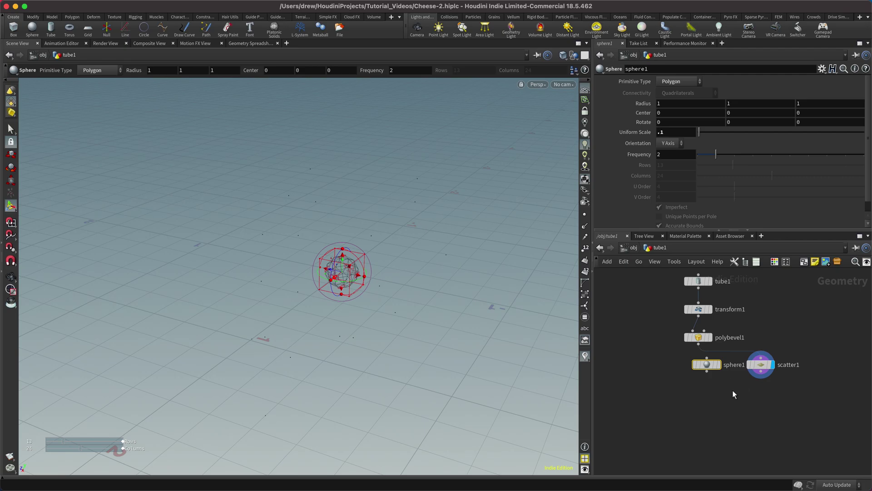
Step: Add a Copy to Points node below sphere1 and scatter1
key(Tab)
text(copy)
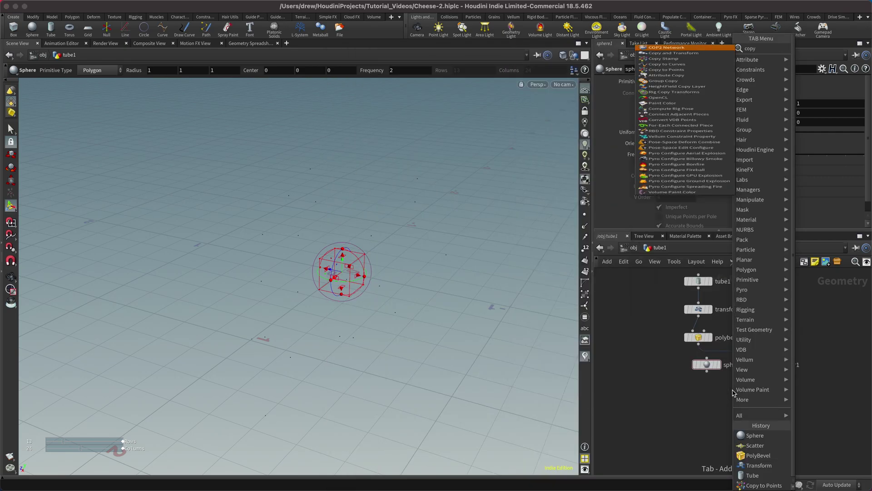
text( to)
key(Down)
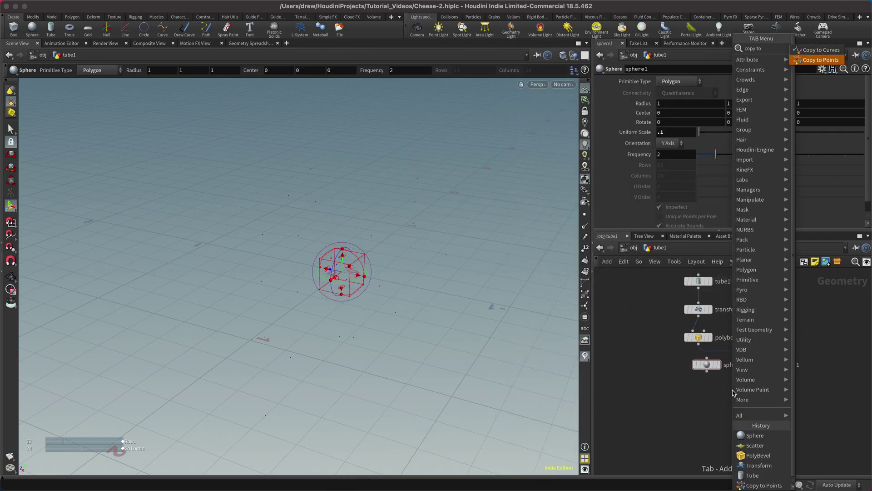
key(Return)
click(732, 390)
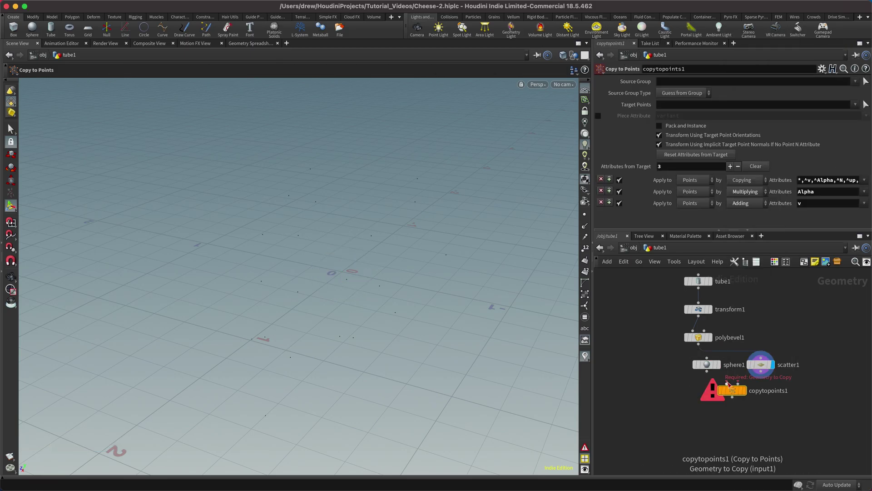
Step: Connect sphere1 as the geometry and scatter1 as the target points of copytopoints1, display it, and shift the three nodes aside from polybevel1
drag(727, 383, 707, 370)
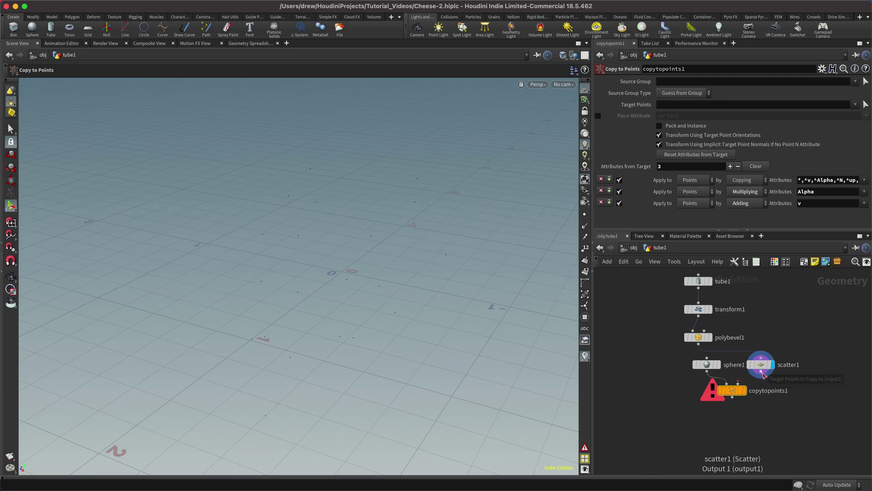
mouse_move(739, 386)
mouse_down()
mouse_move(761, 368)
mouse_move(731, 392)
mouse_move(741, 396)
mouse_up()
drag(677, 356, 774, 396)
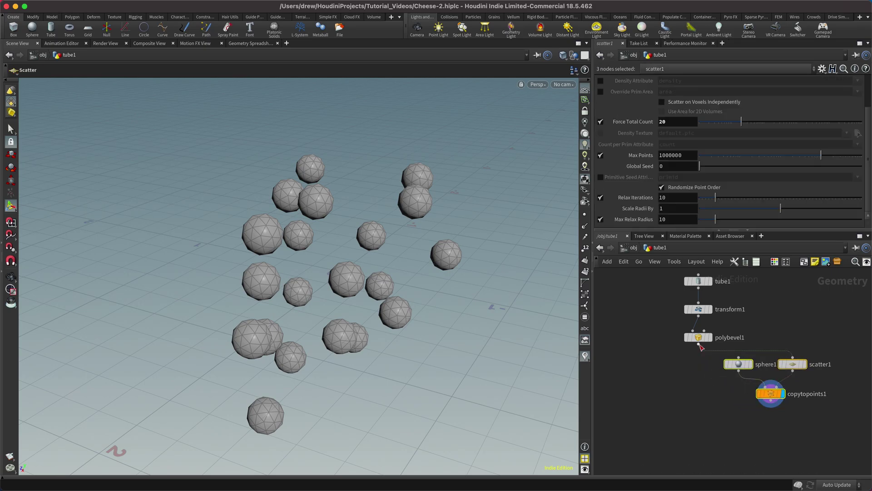
click(705, 399)
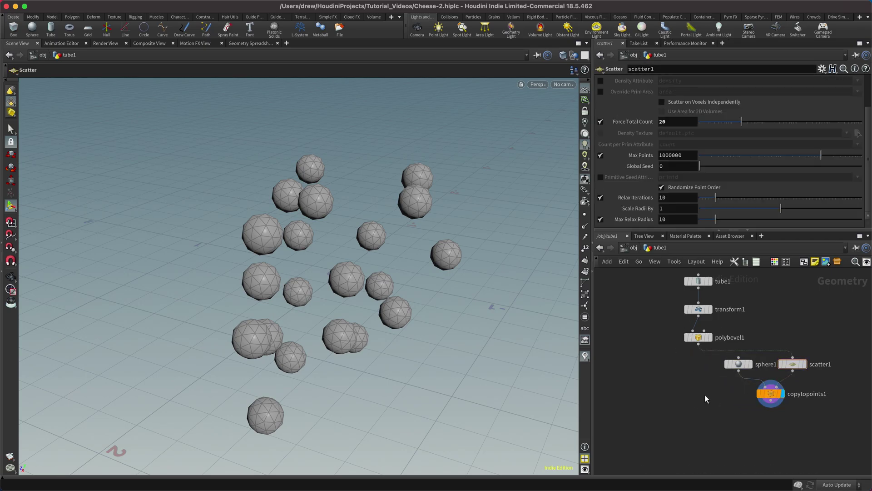
Step: Add a Boolean node directly below polybevel1, lower than copytopoints1
key(Tab)
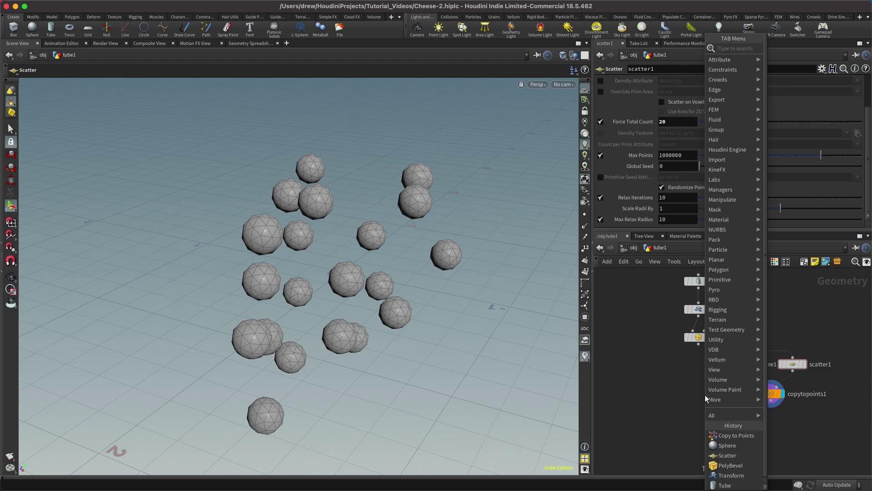
text(boole)
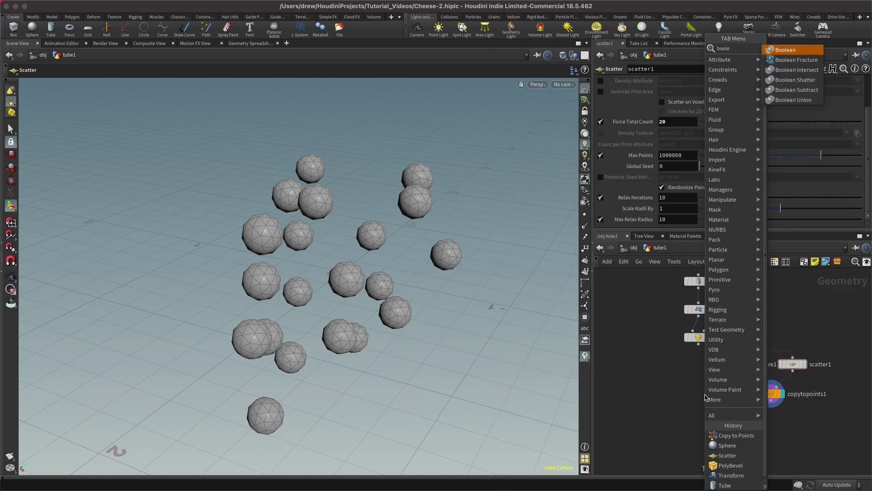
key(Return)
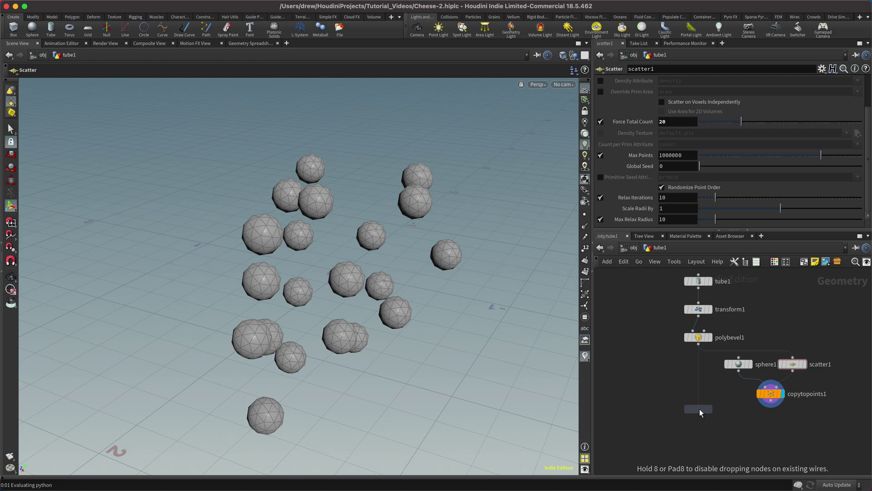
click(700, 409)
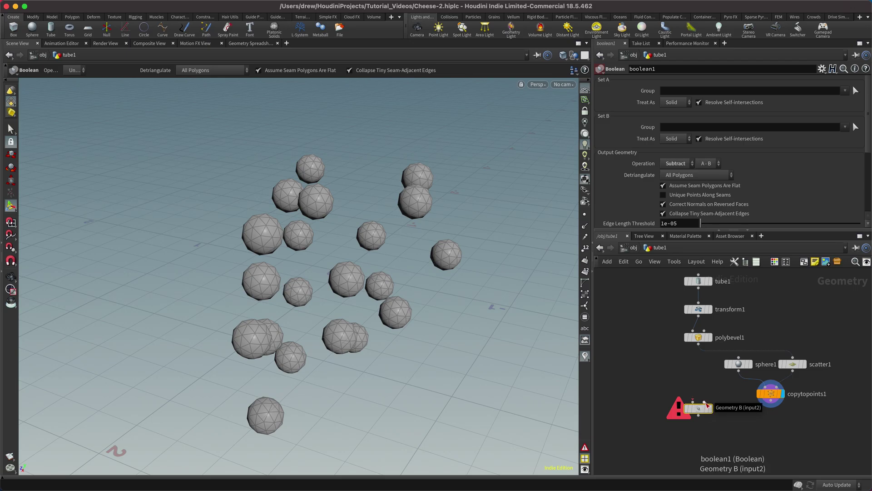
Step: Connect polybevel1 as Geometry A and copytopoints1 as Geometry B of boolean1, move it slightly down, and display its Subtract result
mouse_move(706, 404)
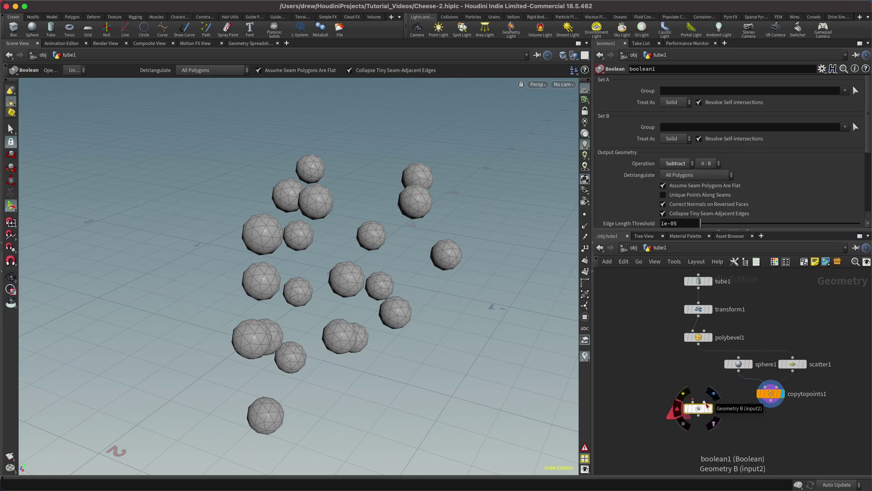
drag(698, 348, 693, 399)
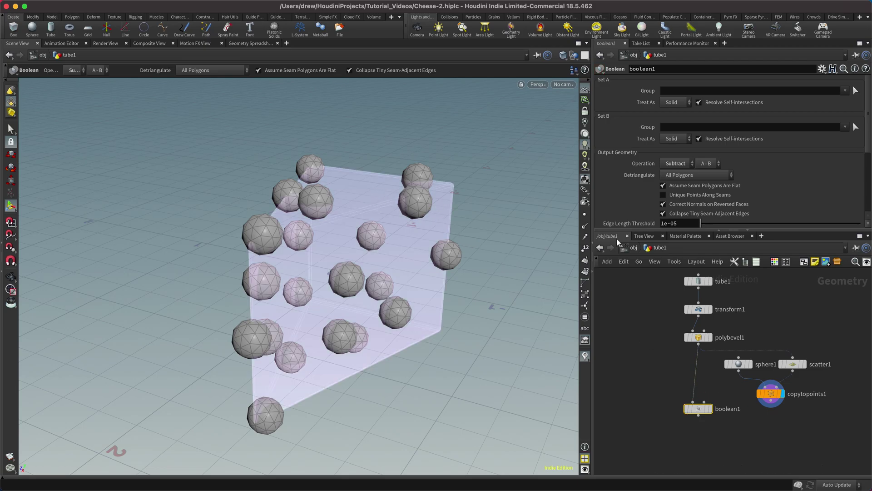
drag(772, 405, 698, 419)
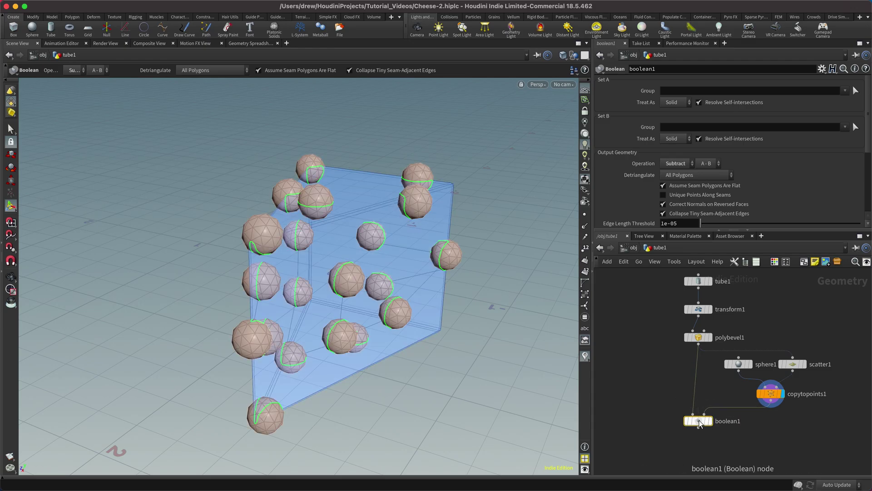
mouse_move(711, 422)
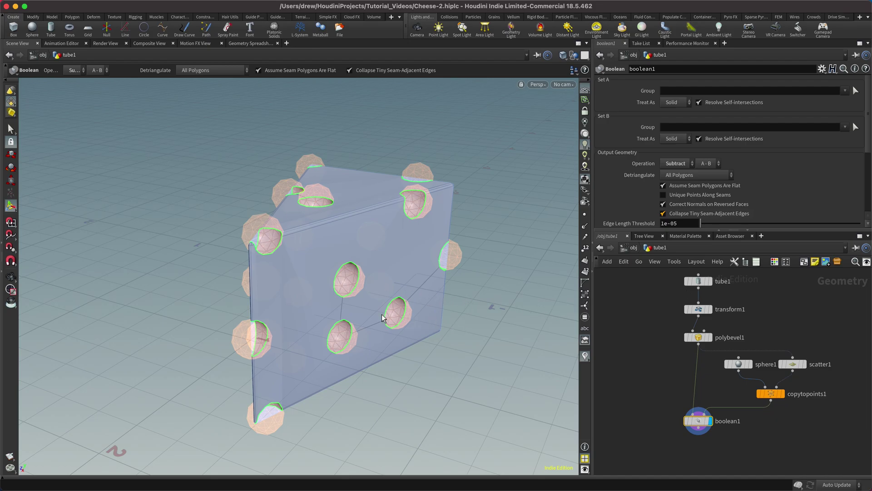
Step: Move scatter1 with its upstream nodes, and sphere1, upward to make room above copytopoints1
key(Escape)
mouse_move(345, 315)
mouse_down()
mouse_move(380, 306)
mouse_move(473, 244)
mouse_move(528, 240)
mouse_move(607, 313)
mouse_move(401, 323)
mouse_move(272, 286)
mouse_move(298, 321)
mouse_move(430, 277)
mouse_move(310, 285)
mouse_move(274, 312)
mouse_move(277, 356)
mouse_move(342, 317)
mouse_up()
key(Return)
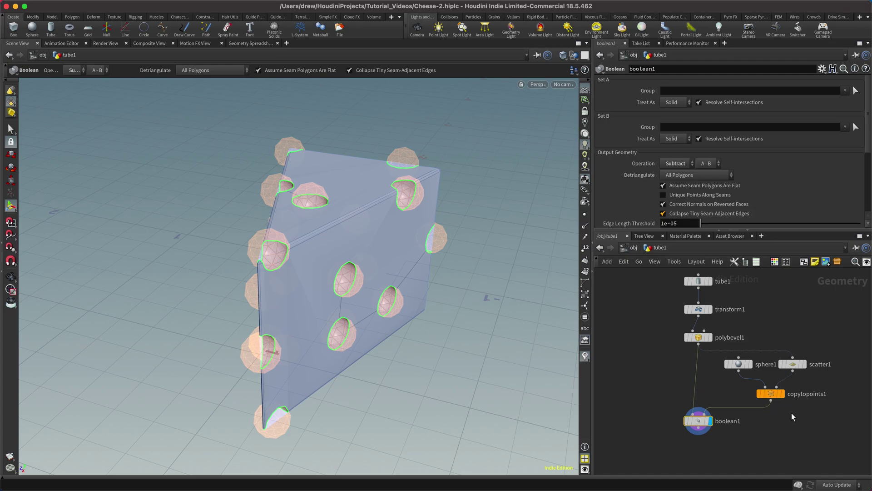
shift+drag(792, 363, 793, 353)
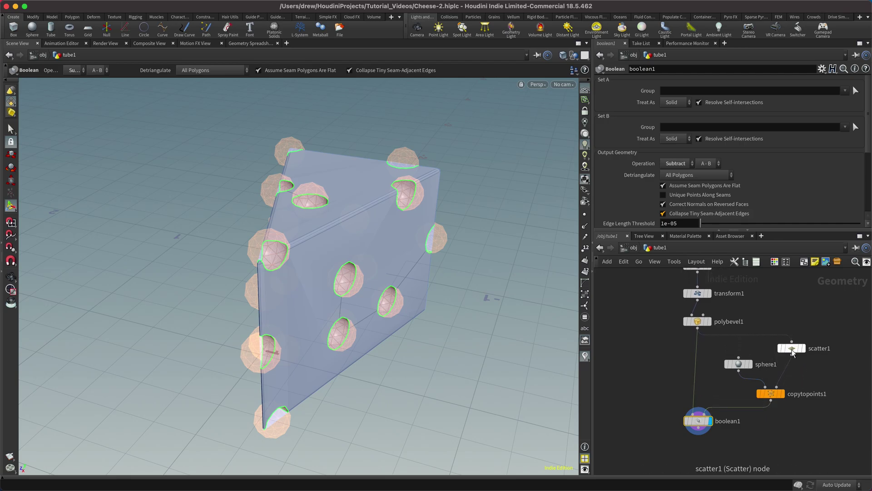
drag(732, 365, 726, 358)
mouse_move(724, 357)
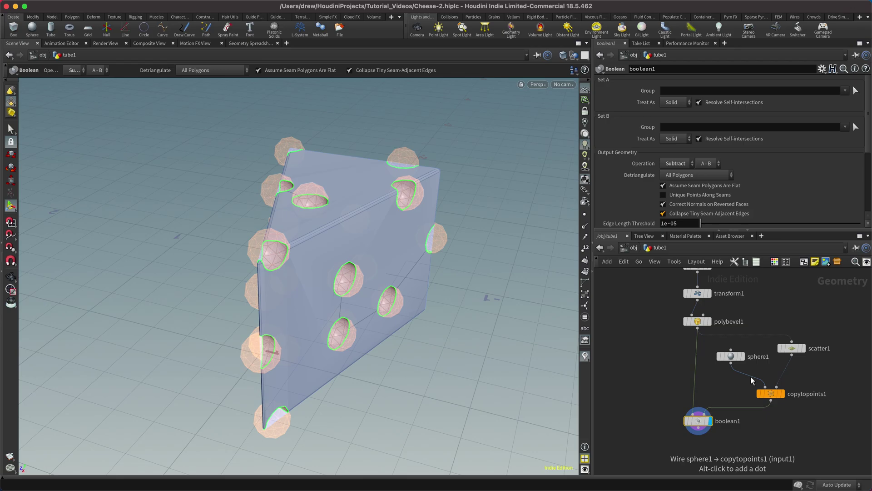
Step: Insert an Attribute Expression node on the wire between scatter1 and copytopoints1
mouse_move(800, 348)
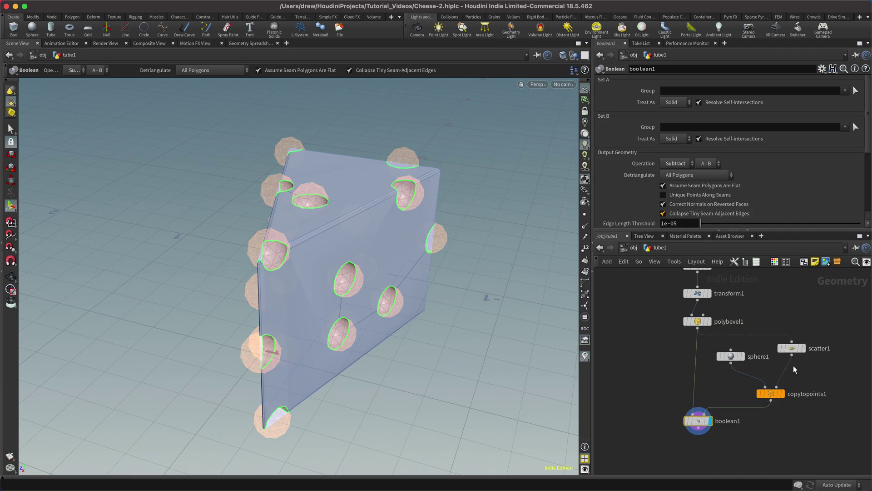
key(Tab)
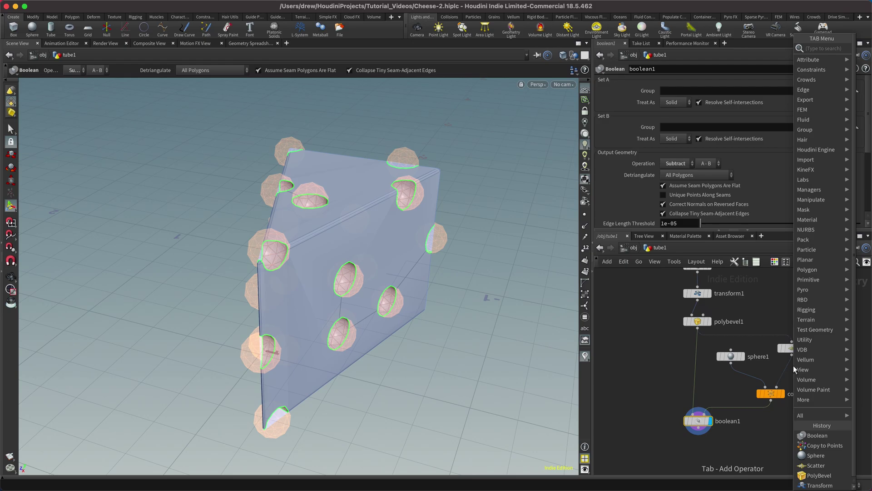
text(att)
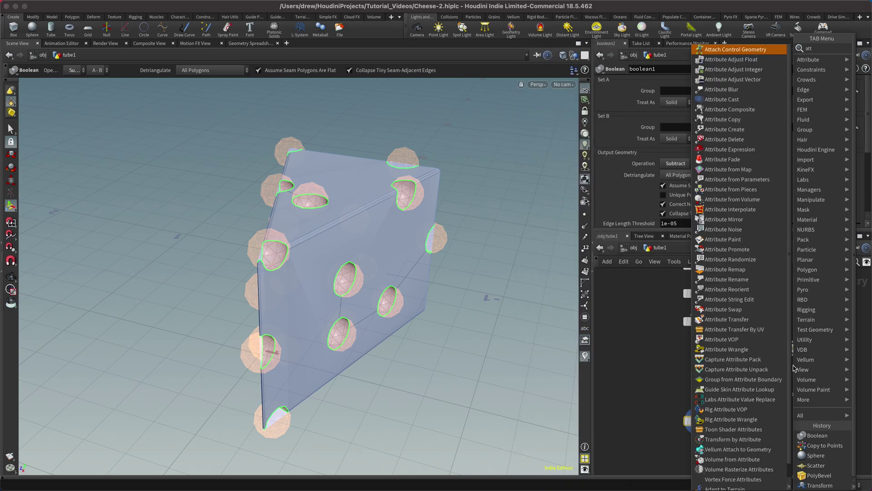
text(ribute wrangle)
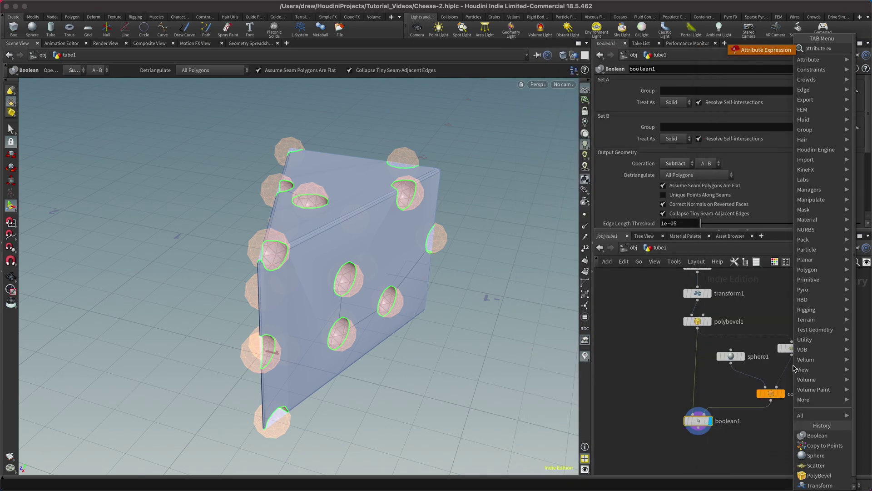
key(Return)
click(788, 376)
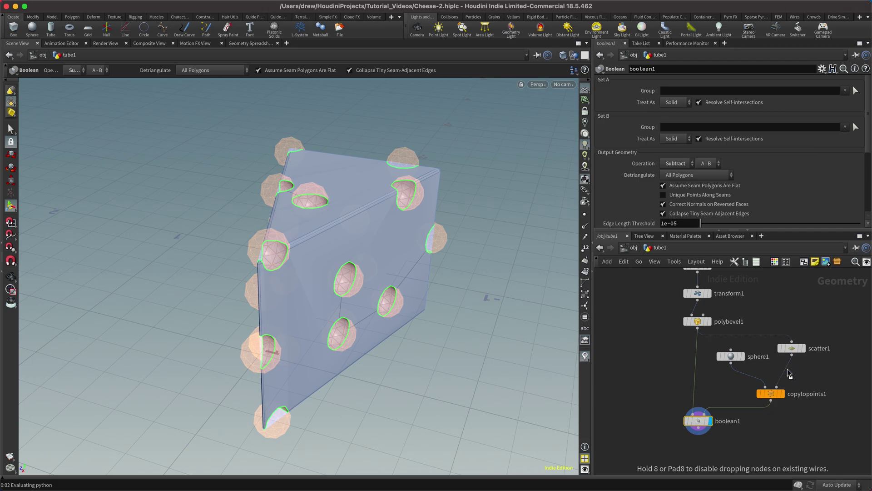
drag(788, 378, 794, 377)
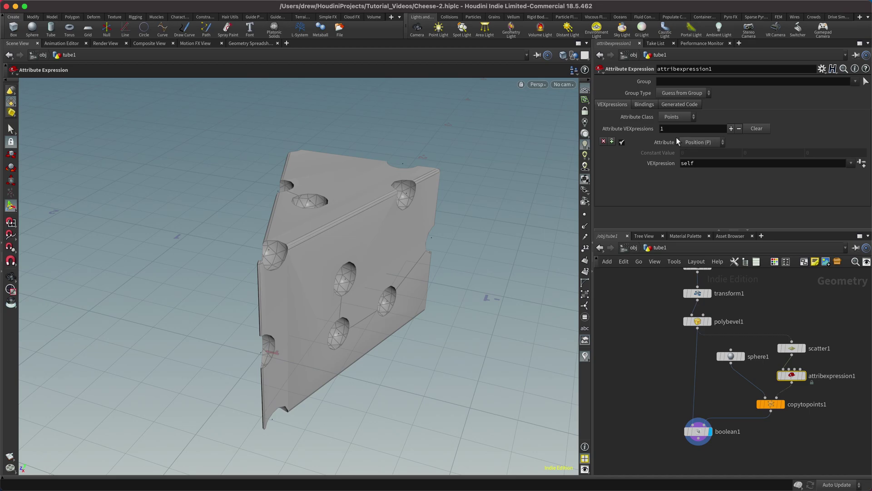
click(705, 145)
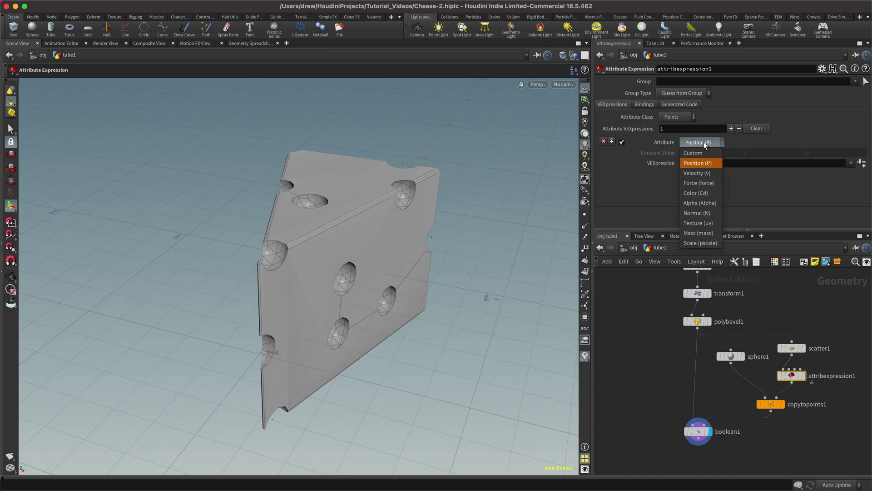
click(699, 243)
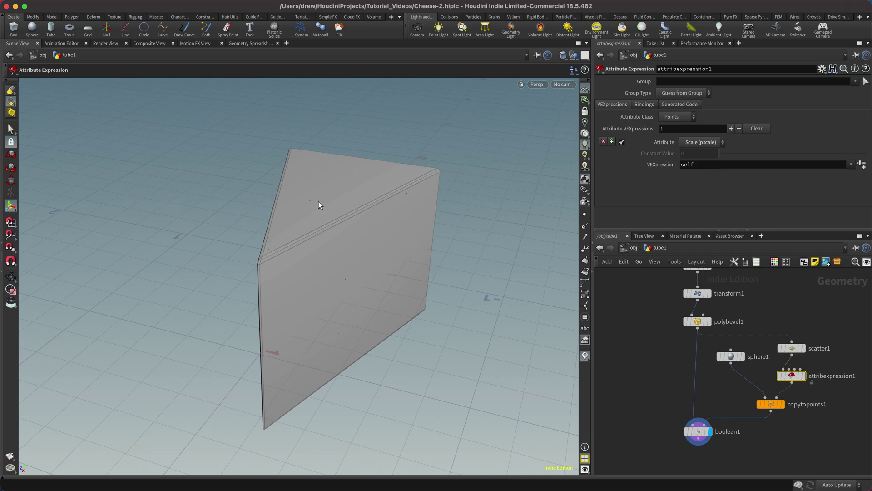
click(851, 165)
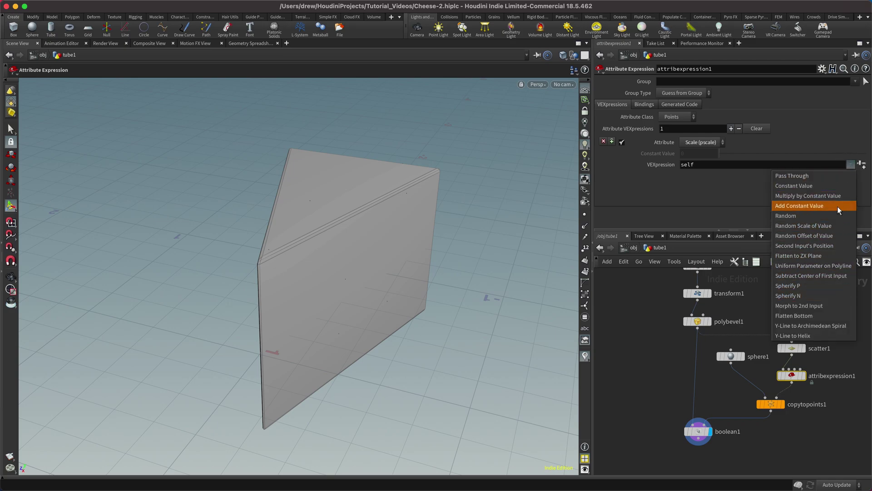
click(800, 217)
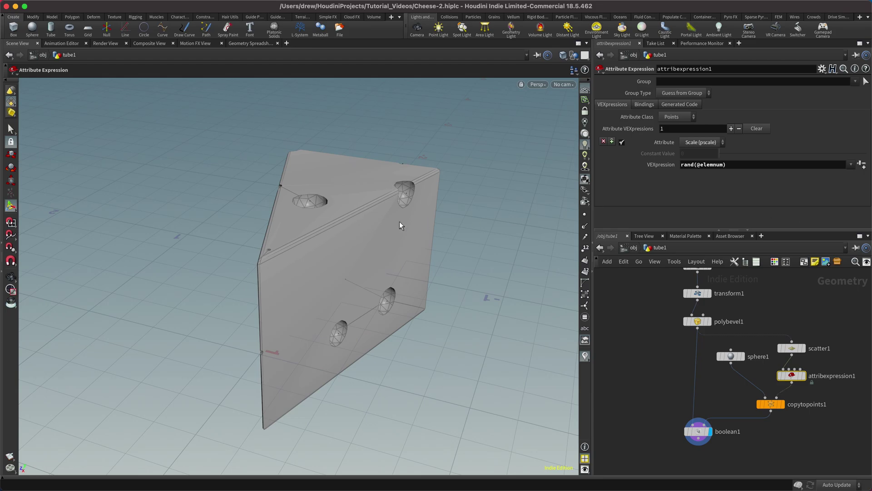
drag(329, 244, 291, 205)
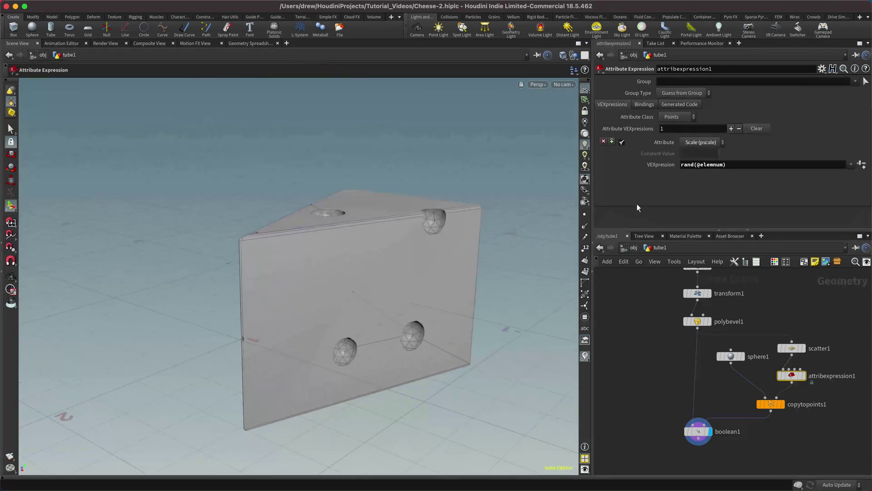
Step: Switch the VEXpression to the Random Scale of Value preset and set its constant value to 1.5
click(851, 164)
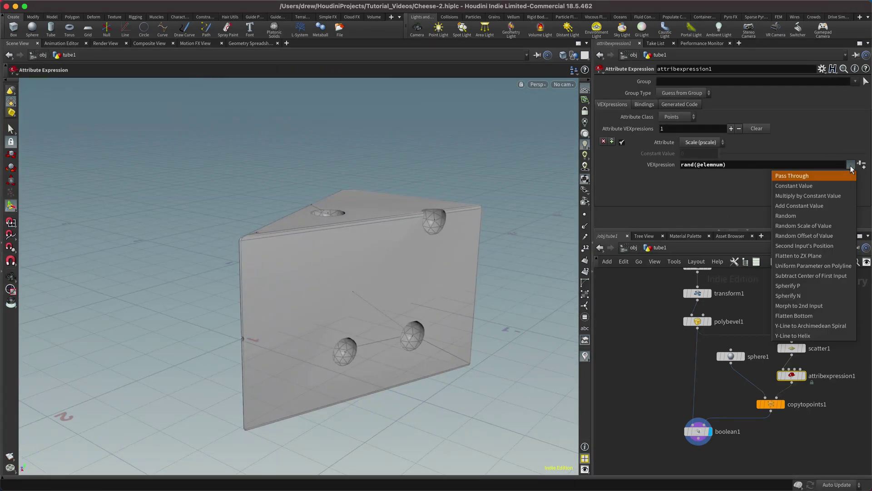
click(806, 226)
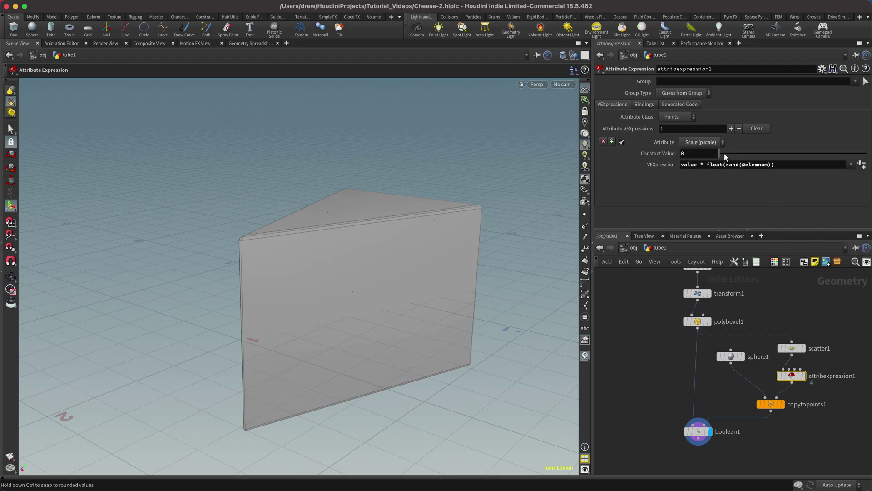
drag(725, 154, 729, 154)
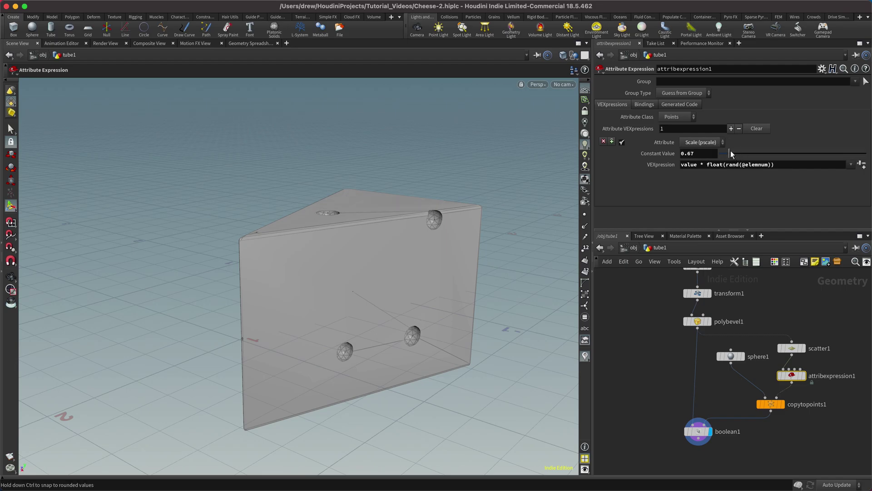
drag(733, 153, 742, 152)
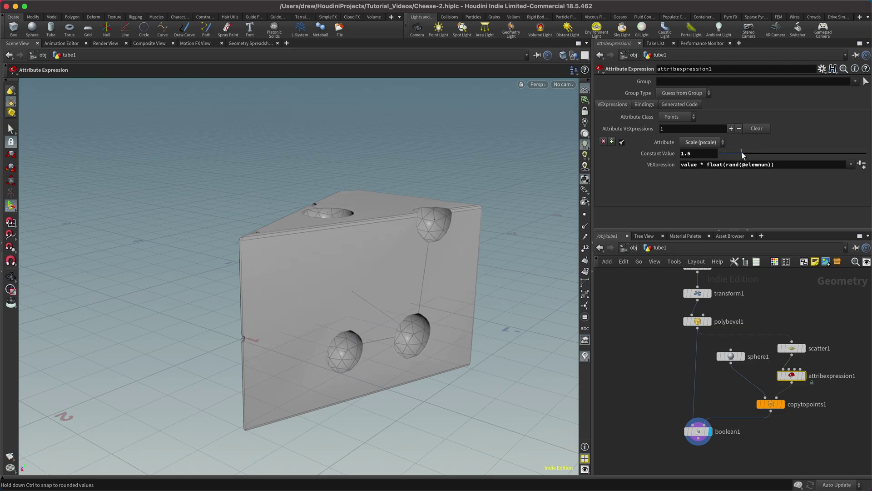
Step: Set the Force Total Count of the scatter1 node to 23
key(Escape)
drag(490, 247, 456, 225)
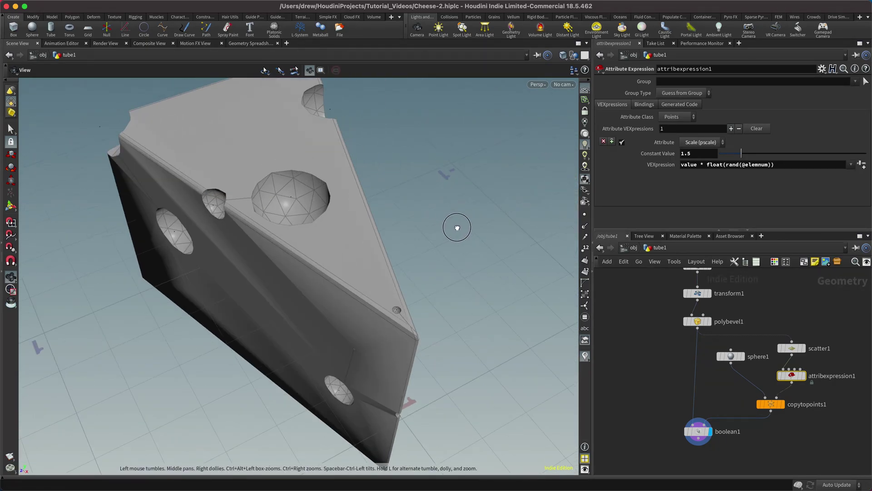
drag(312, 241, 290, 208)
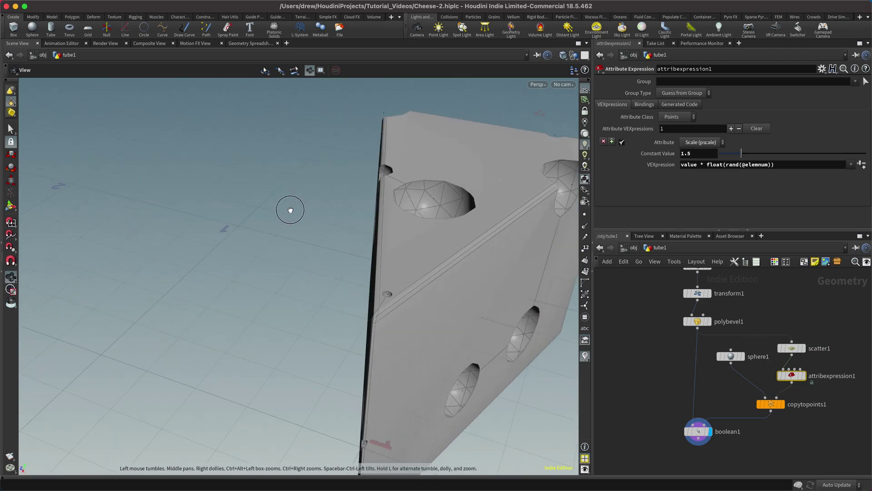
drag(390, 295, 195, 227)
click(793, 349)
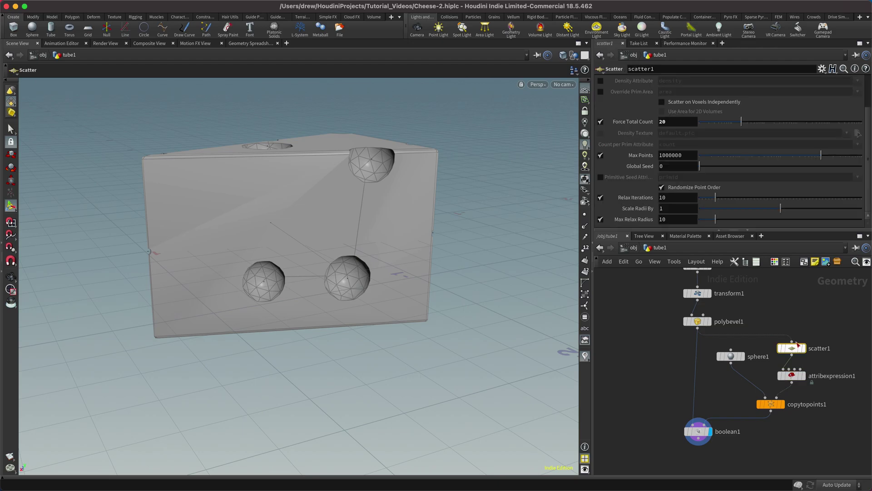
double_click(676, 122)
text(23)
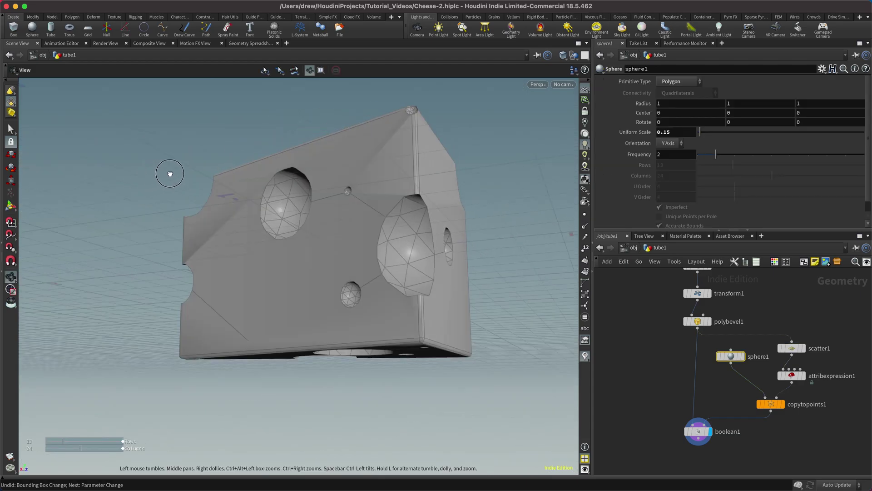
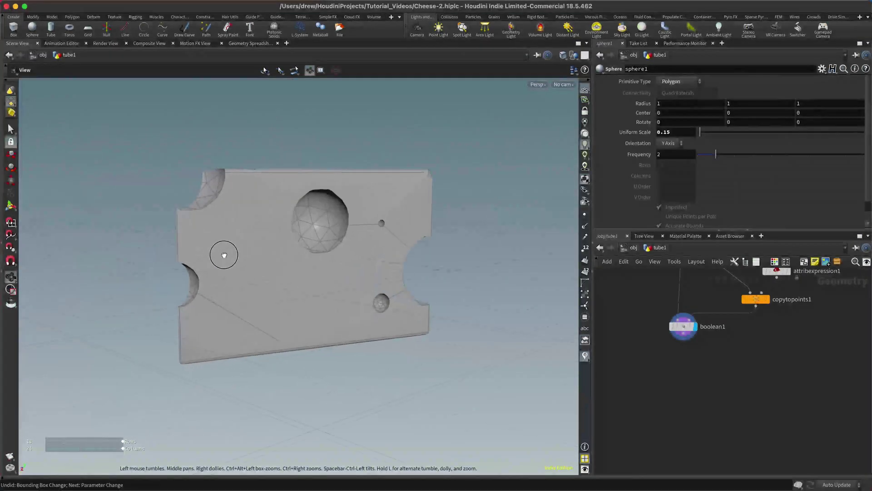
Step: Switch the primitive type of sphere1 to Polygon Mesh
drag(287, 206, 266, 259)
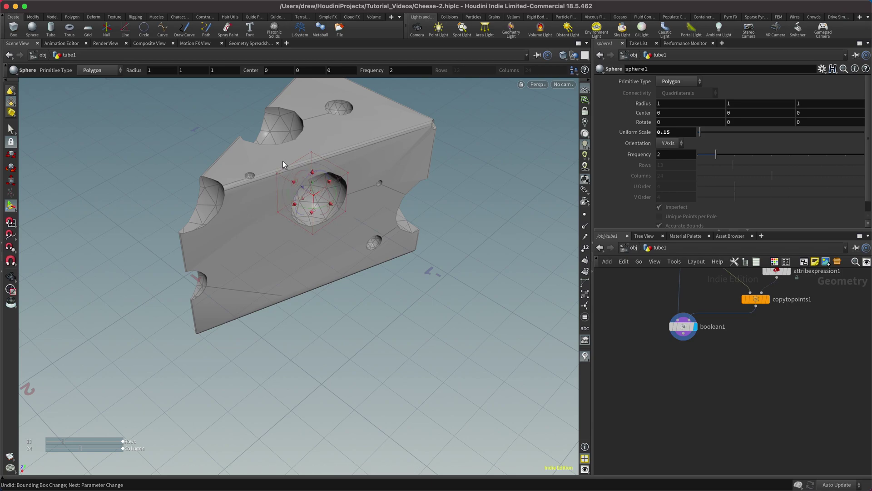
key(Escape)
drag(335, 144, 290, 146)
drag(293, 182, 311, 186)
key(Return)
middle_drag(720, 337, 732, 408)
click(721, 326)
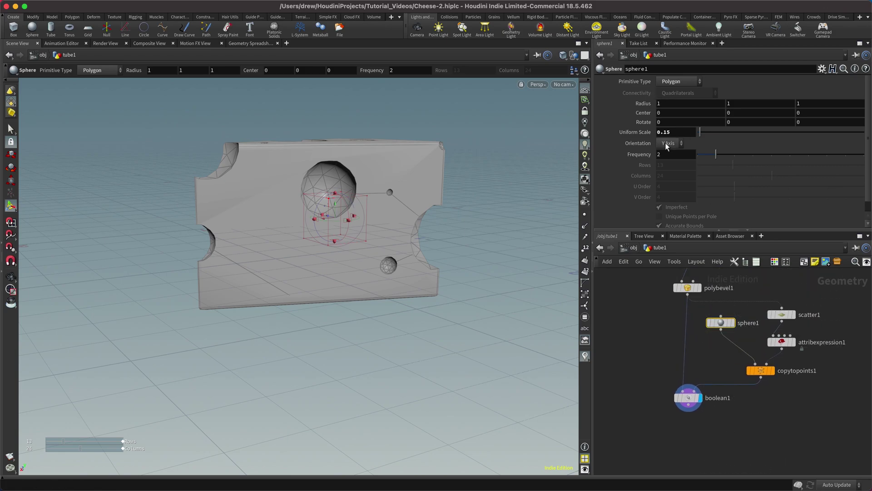
click(680, 83)
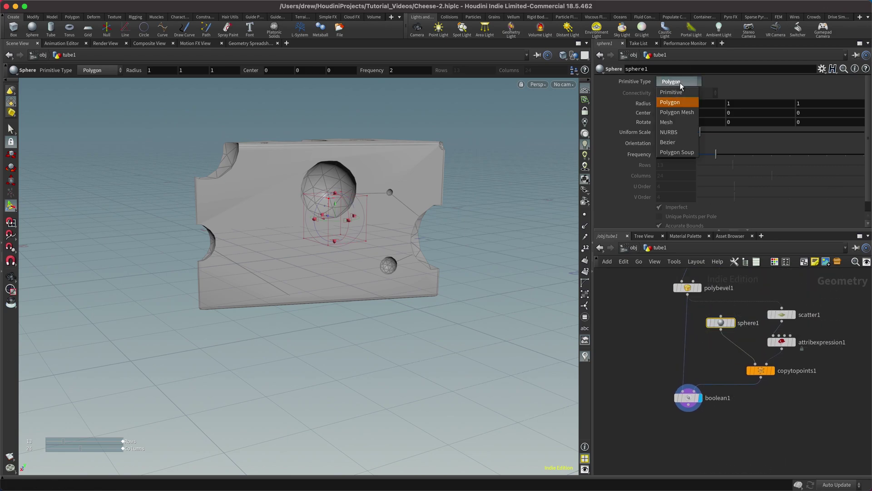
click(683, 113)
key(Escape)
drag(216, 222, 234, 171)
Step: Add a Labs Voxel Mesh node below boolean1, wire boolean1's output into it, and display its result
scroll(702, 420, down, 5)
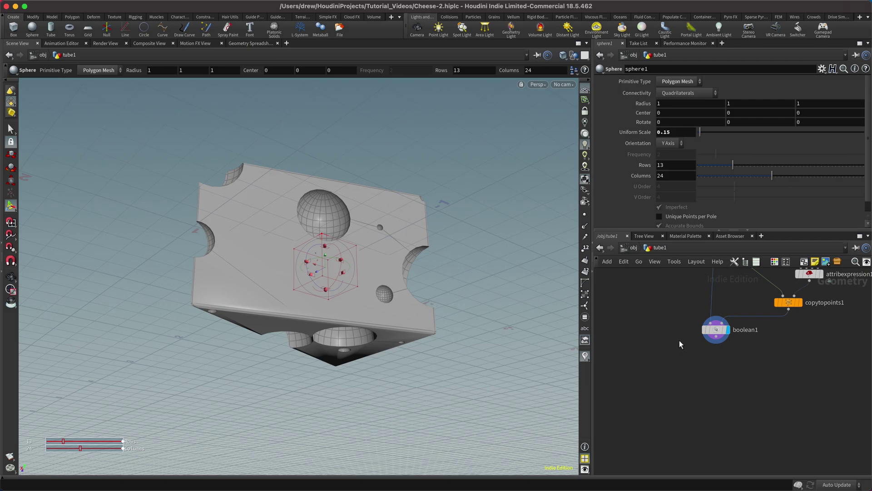
key(Tab)
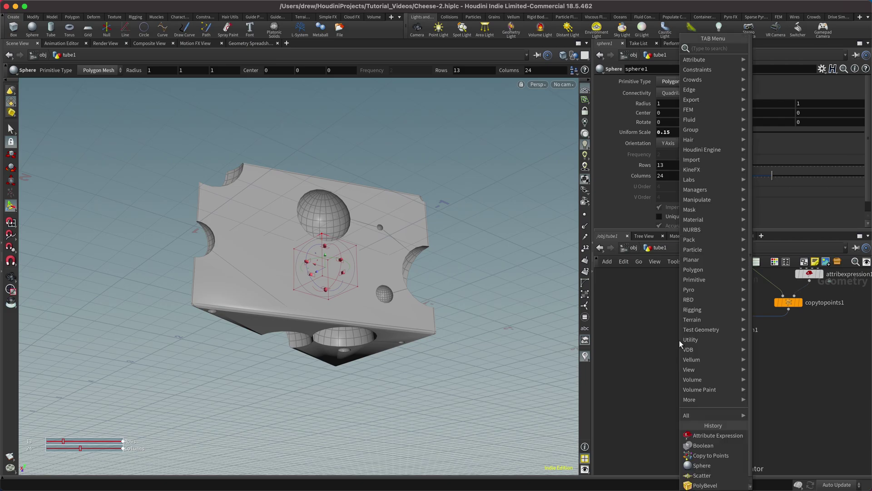
text(voxelme)
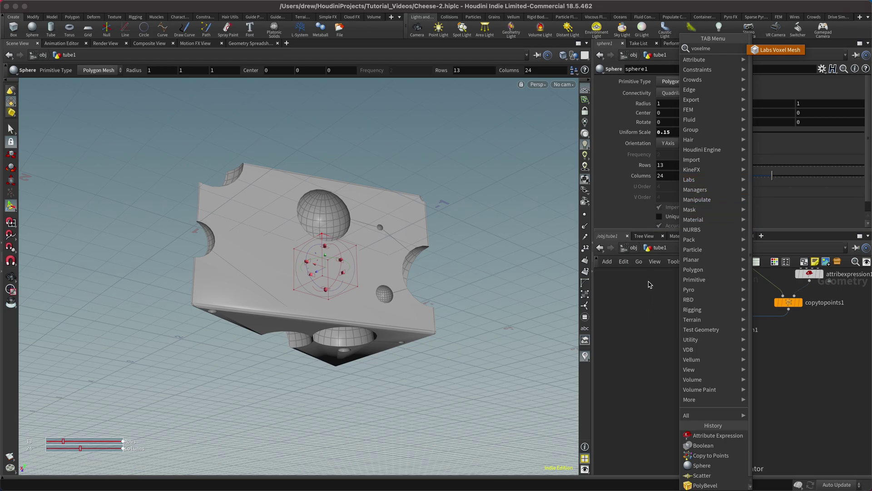
click(704, 445)
click(717, 337)
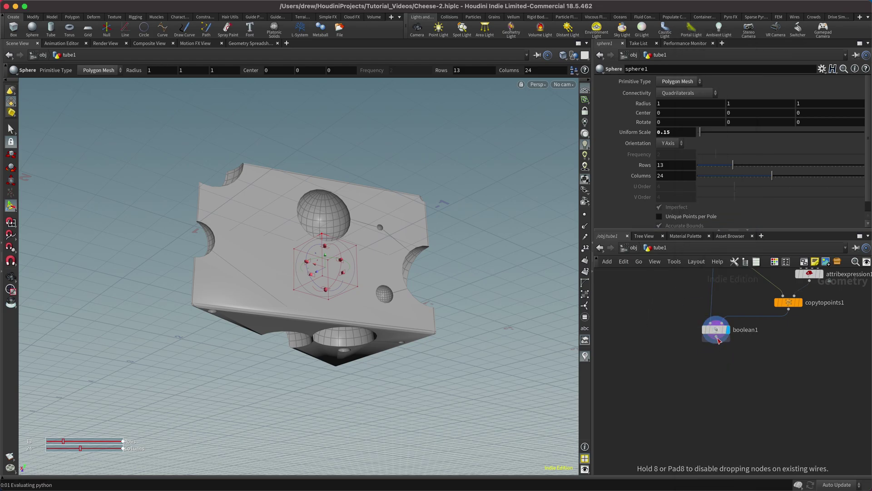
click(726, 355)
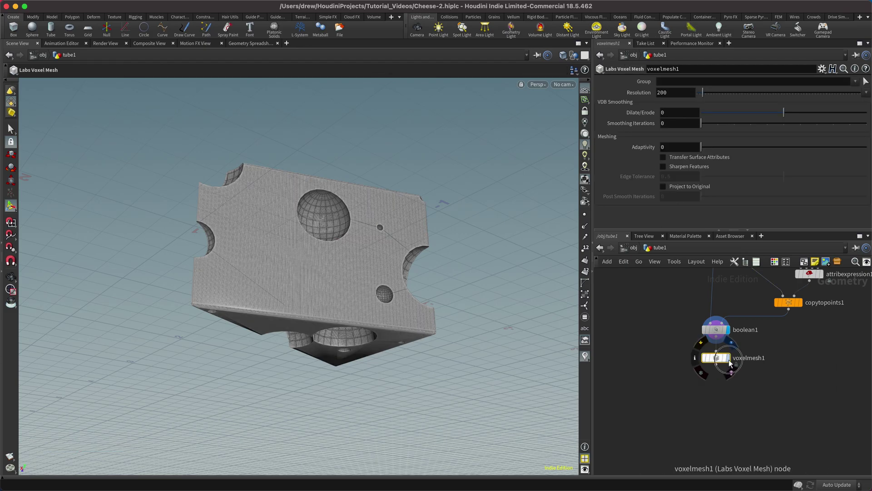
click(729, 361)
Step: Examine the voxel-meshed cheese from several sides and up close around the holes
key(space)
drag(282, 261, 322, 255)
right_drag(333, 191, 346, 197)
drag(346, 197, 224, 201)
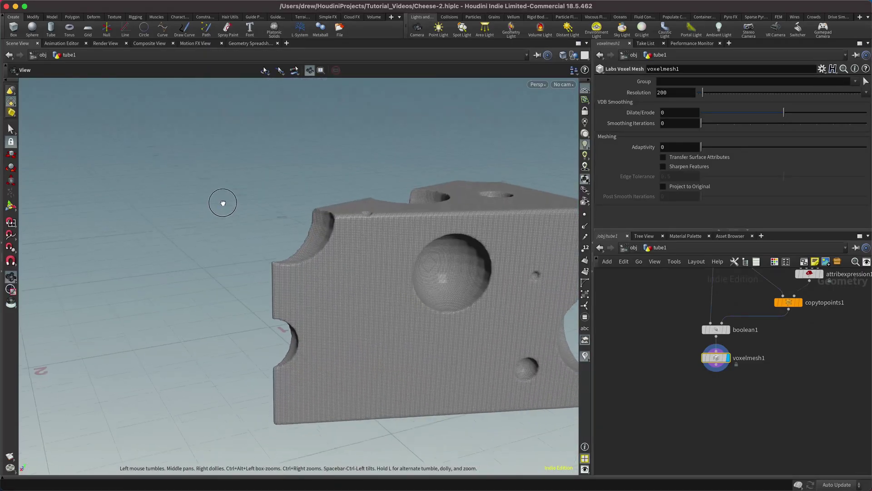
drag(316, 304, 427, 321)
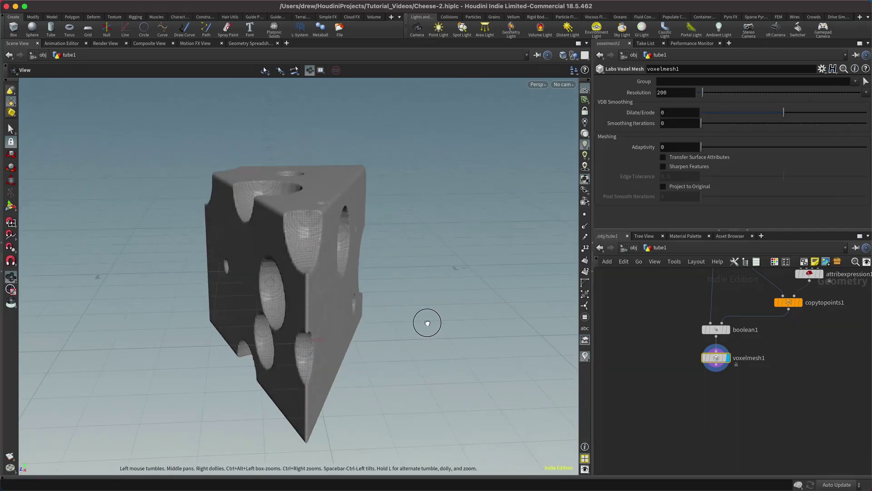
scroll(302, 315, up, 5)
right_drag(299, 288, 429, 246)
drag(429, 245, 513, 248)
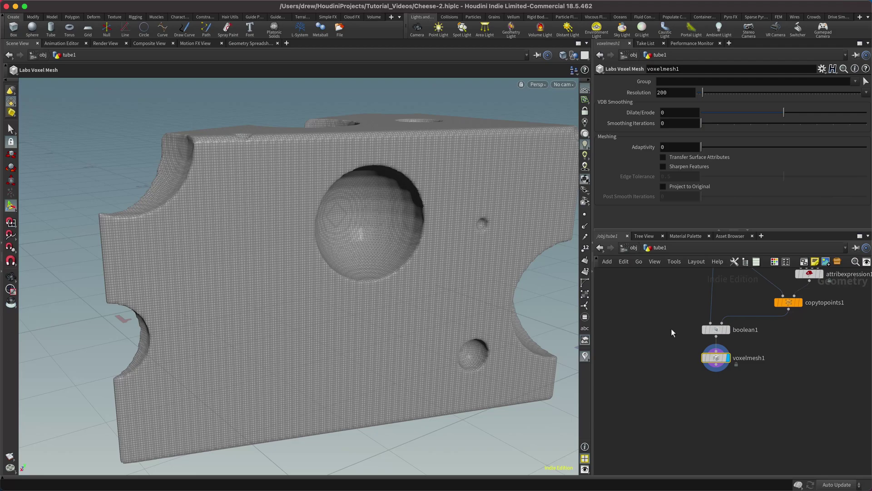
Step: Try a Dilate/Erode value of about -0.0126 on the voxel mesh, and reset it to 0
mouse_move(790, 115)
mouse_down()
mouse_move(771, 114)
mouse_move(779, 113)
mouse_up()
click(670, 109)
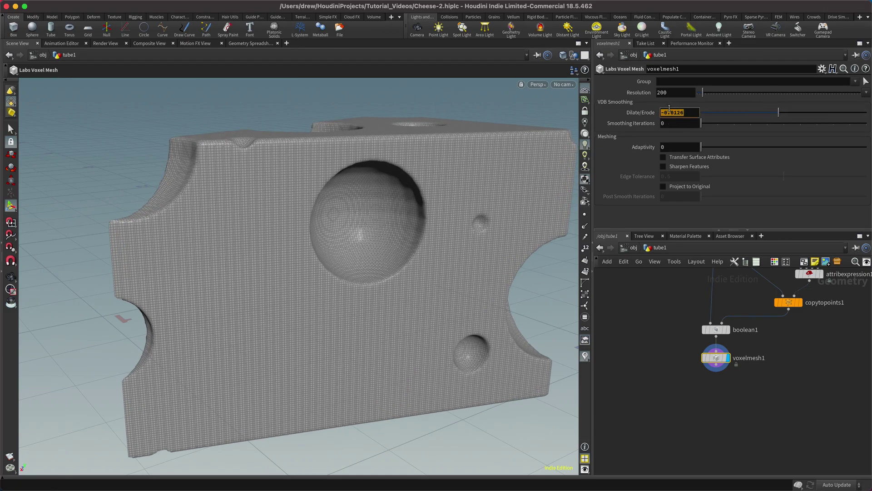
text(0)
key(Return)
Step: Set the voxel mesh's resolution to 300
click(669, 91)
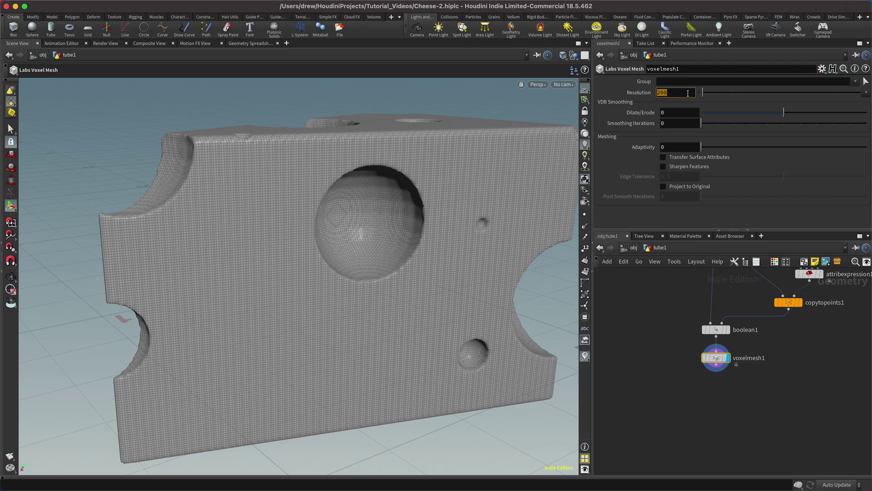
text(300)
key(Return)
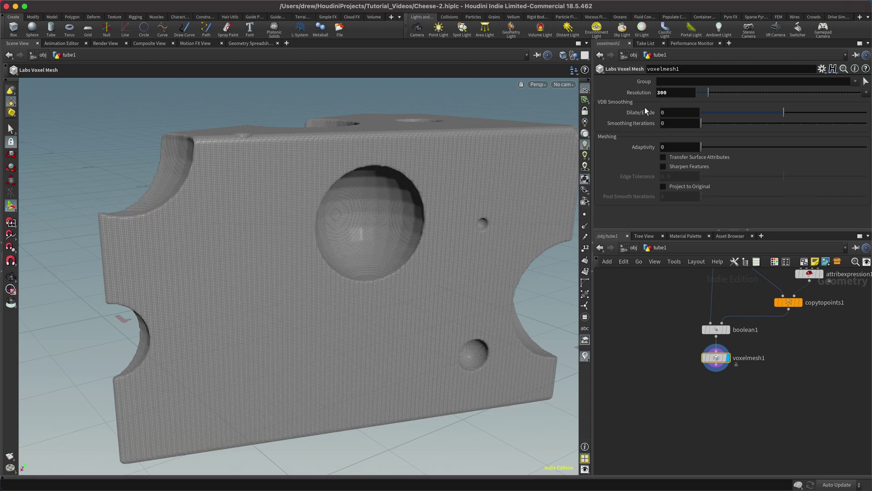
drag(390, 237, 416, 223)
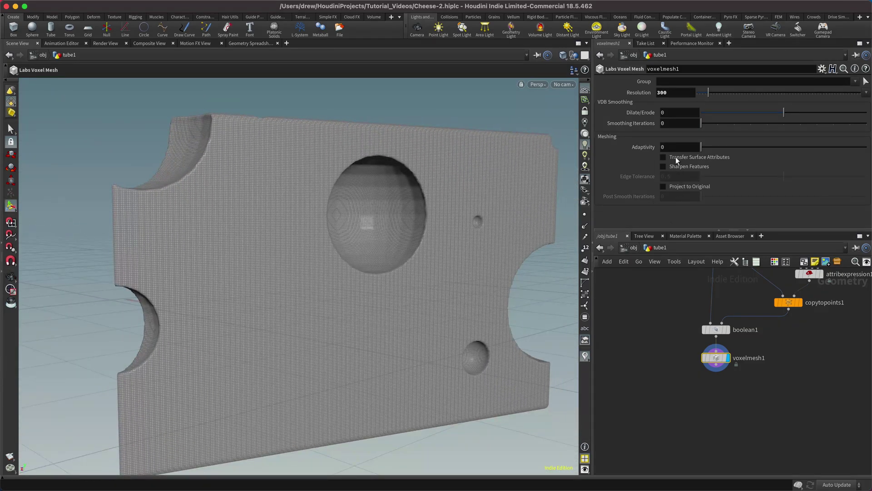
Step: Raise the voxel mesh's adaptivity to 0.073
drag(704, 147, 713, 146)
drag(528, 200, 314, 229)
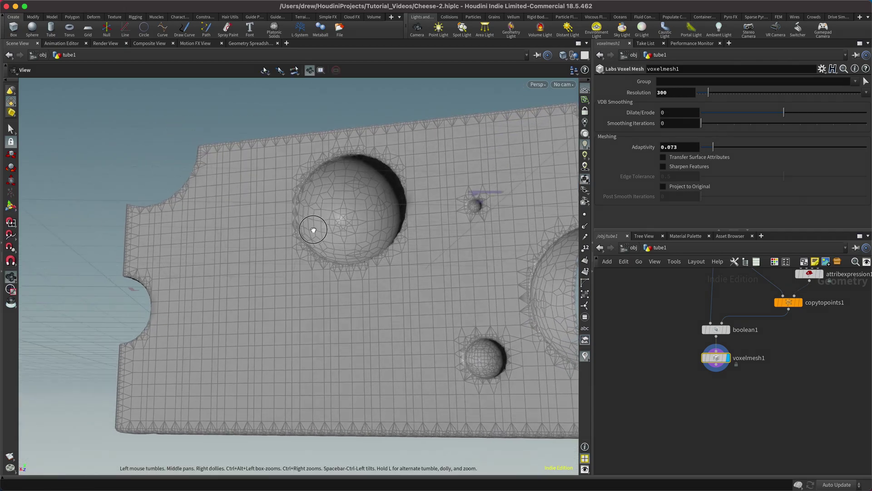
scroll(313, 229, down, 5)
drag(337, 267, 312, 186)
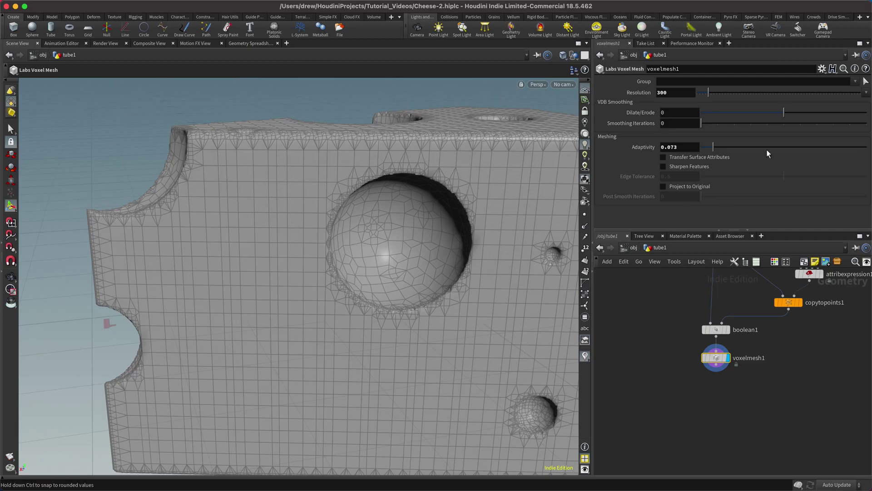
Step: Enable Project to Original on the voxel mesh and check the surface around the holes and edges
click(663, 186)
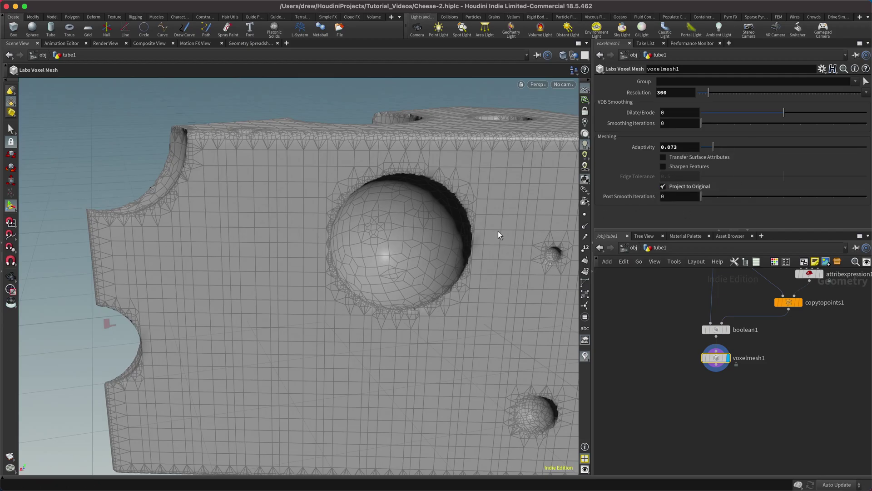
key(space)
drag(440, 241, 432, 190)
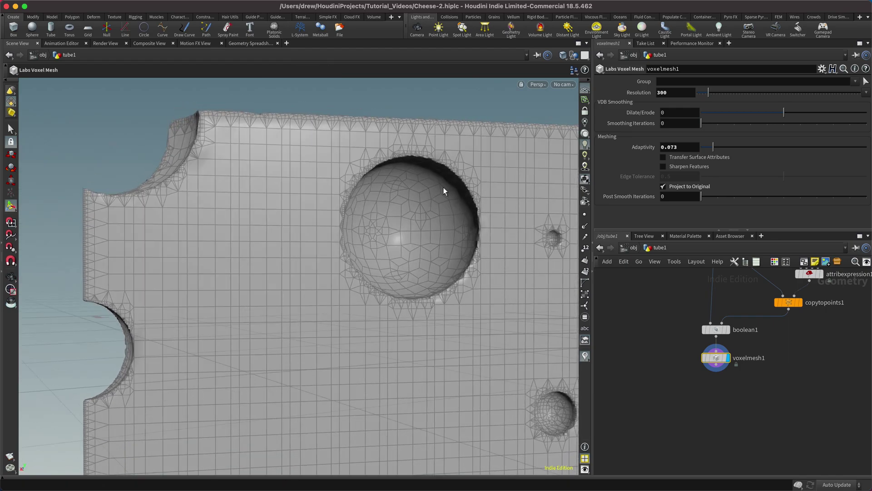
middle_drag(312, 197, 258, 196)
drag(258, 195, 186, 214)
key(Return)
key(Escape)
mouse_move(250, 191)
mouse_down()
mouse_move(267, 158)
mouse_move(250, 216)
mouse_move(226, 182)
mouse_move(247, 206)
mouse_up()
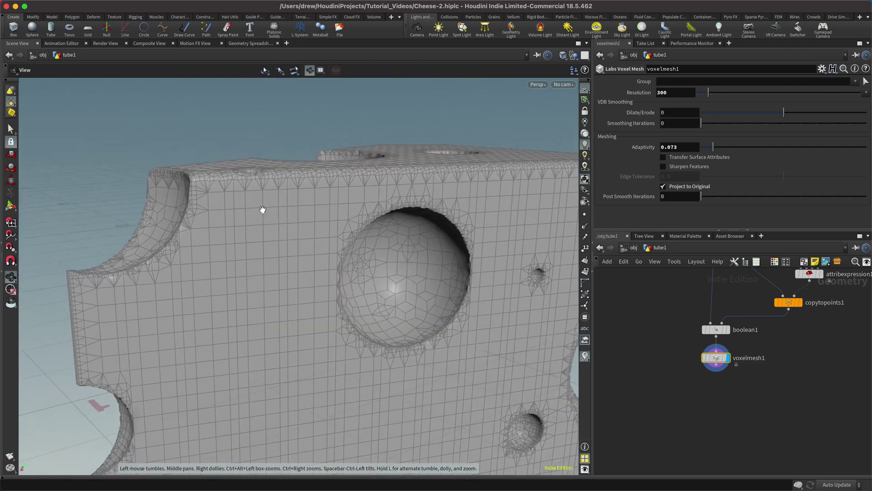
key(Return)
Step: Set the voxel mesh's Post Smooth Iterations to 3
drag(700, 195, 751, 197)
key(Escape)
drag(356, 283, 440, 286)
key(Return)
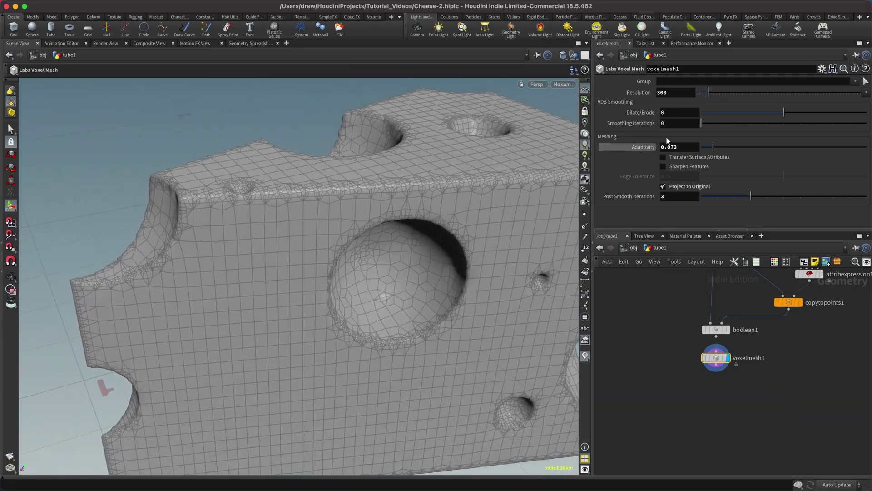
Step: Lower the voxel mesh's adaptivity to 0.04
drag(713, 146, 708, 144)
key(Escape)
drag(409, 254, 444, 273)
key(Return)
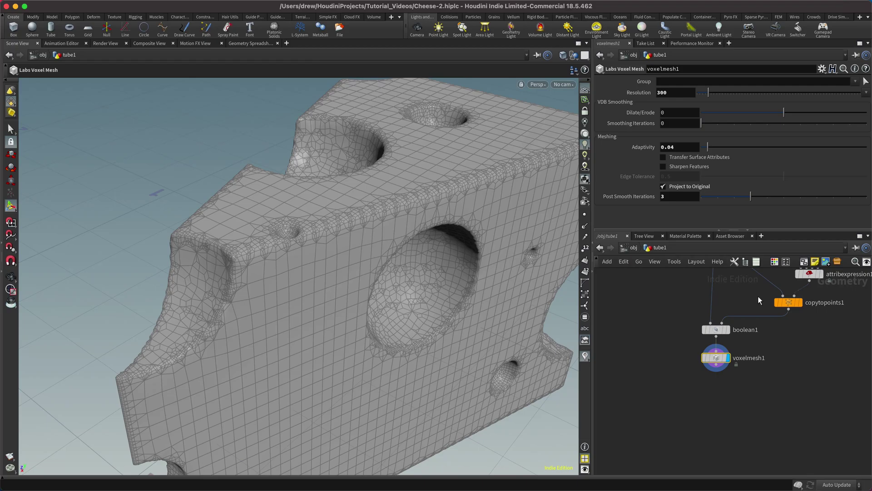
Step: Switch the primitive type of sphere1 back to Polygon
scroll(757, 296, up, 5)
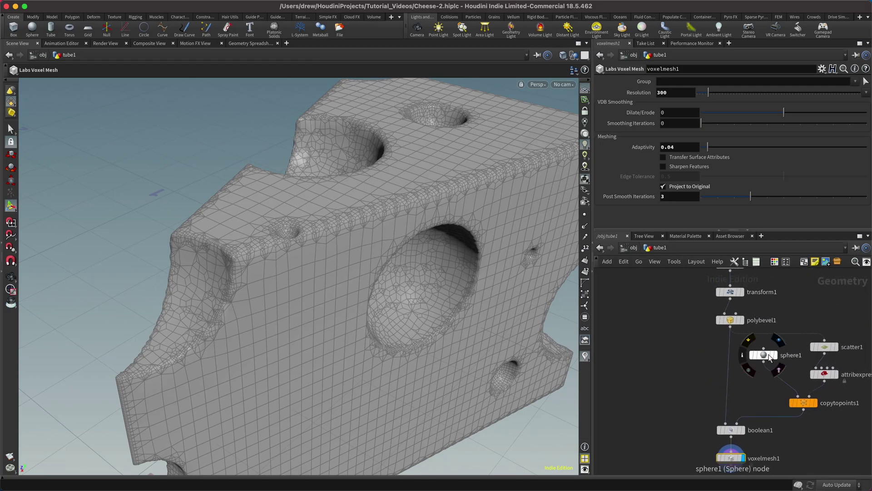
click(766, 354)
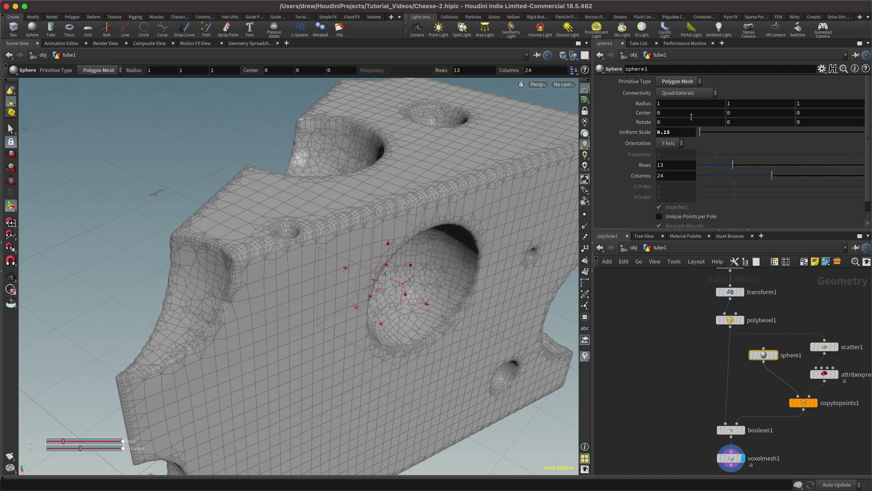
click(680, 81)
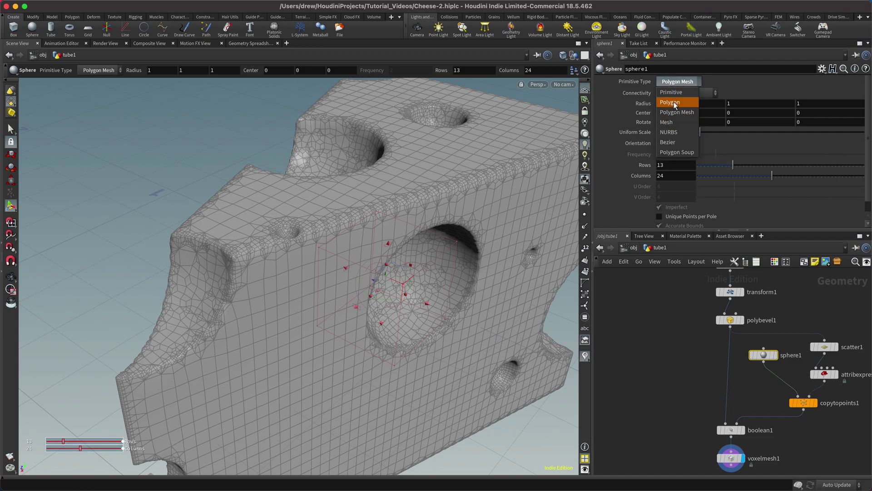
click(670, 102)
key(Escape)
drag(454, 262, 468, 237)
key(Return)
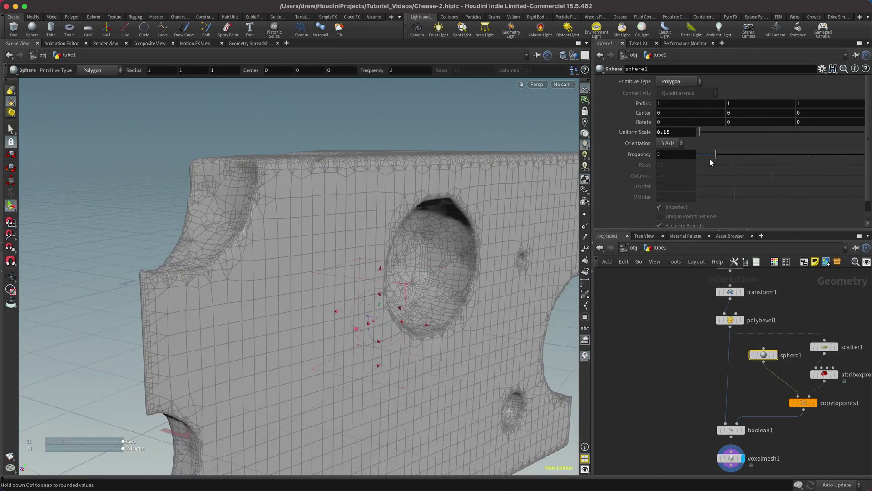
Step: Insert a Subdivide node on the wire between sphere1 and copytopoints1
middle_drag(776, 389, 756, 388)
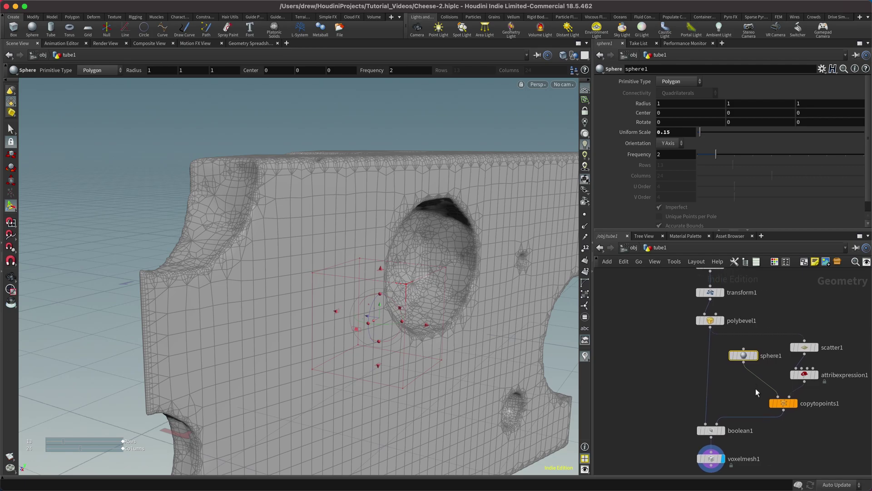
key(Tab)
text(subd)
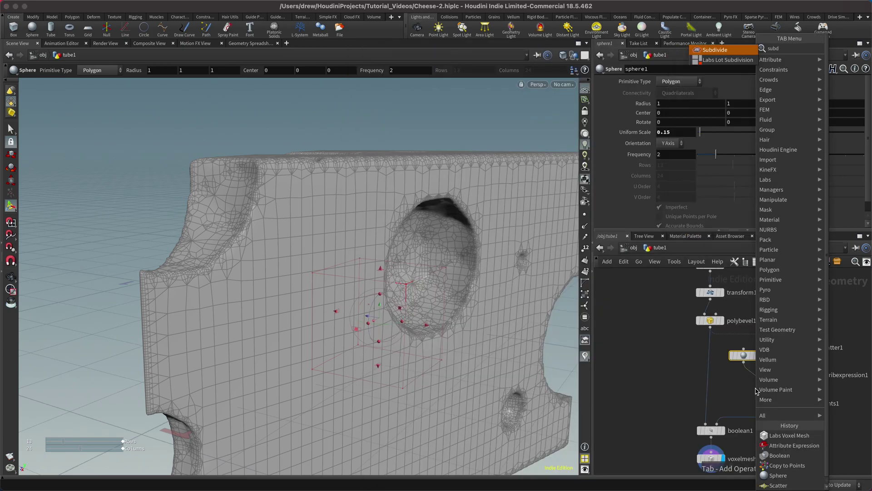
key(Return)
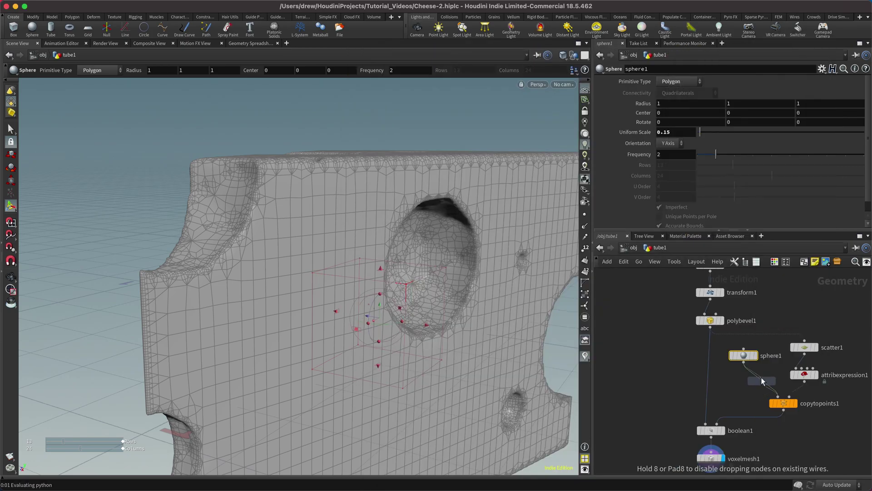
click(757, 378)
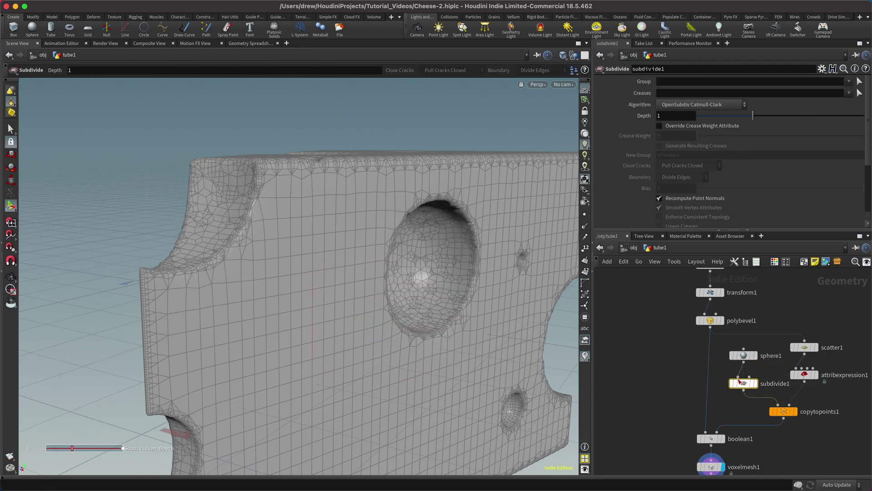
Step: Adjust the settings of the sphere1 node and check the carved holes in the cheese mesh
key(Escape)
drag(360, 230, 467, 233)
key(Return)
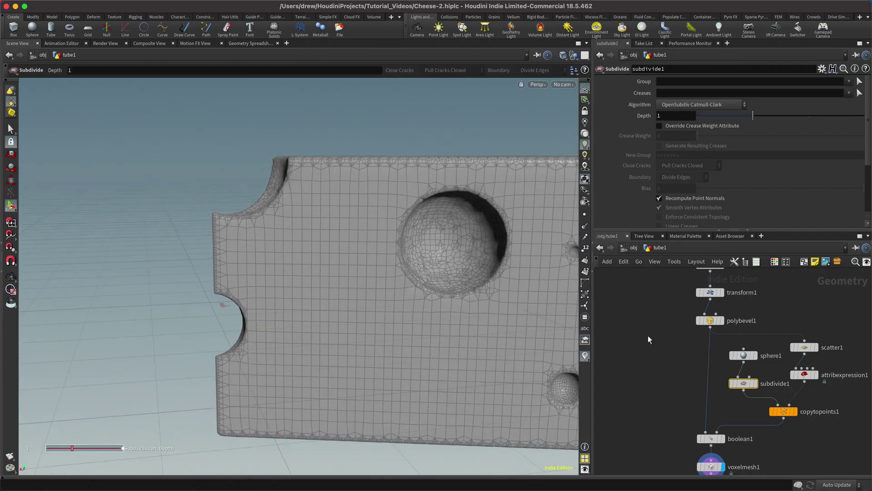
click(744, 355)
drag(729, 155, 735, 154)
key(Escape)
drag(440, 236, 463, 219)
key(Return)
key(Escape)
drag(409, 334, 318, 309)
key(Return)
Step: Set the Post Smooth Iterations of voxelmesh1 to 4
middle_drag(720, 423, 717, 331)
click(711, 374)
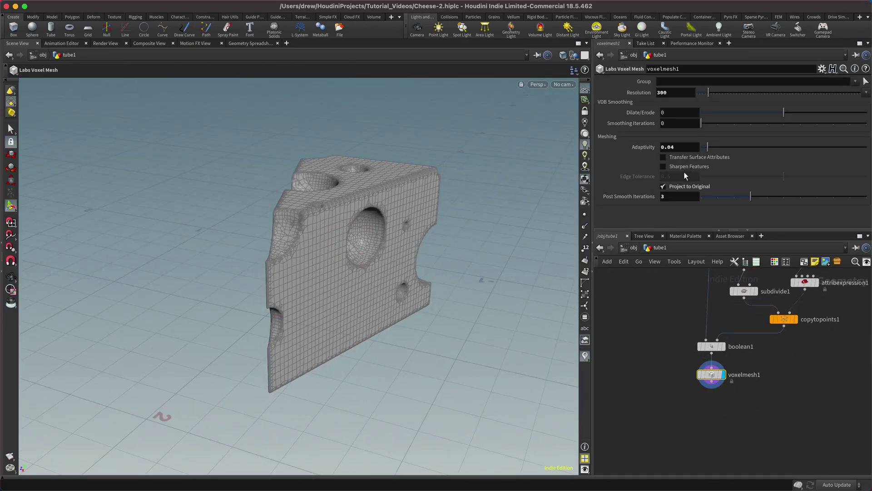
key(Escape)
drag(458, 203, 365, 178)
key(Return)
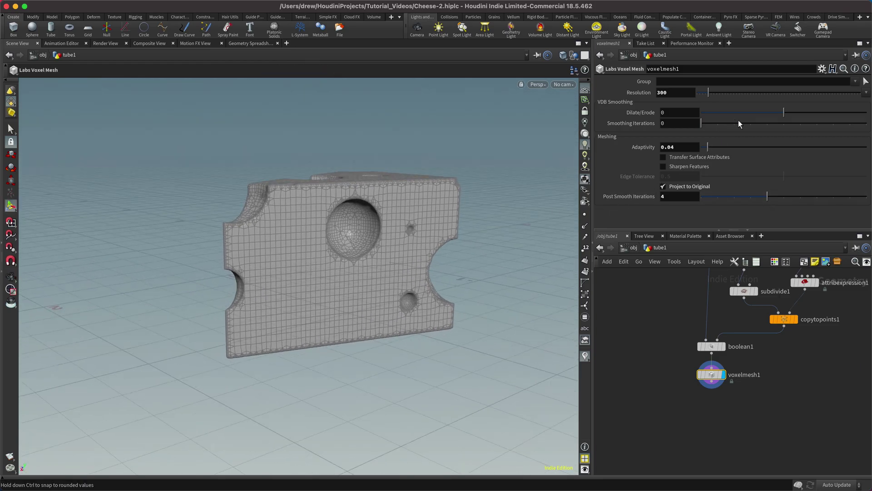
Step: Try a VDB Smoothing Iterations value of 1 on voxelmesh1, compare the surface, and return it to 0
click(716, 123)
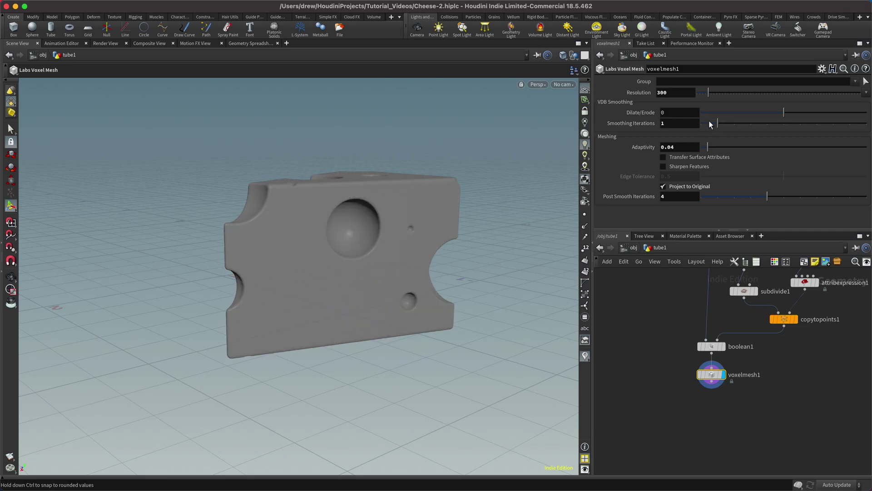
alt+drag(302, 234, 568, 163)
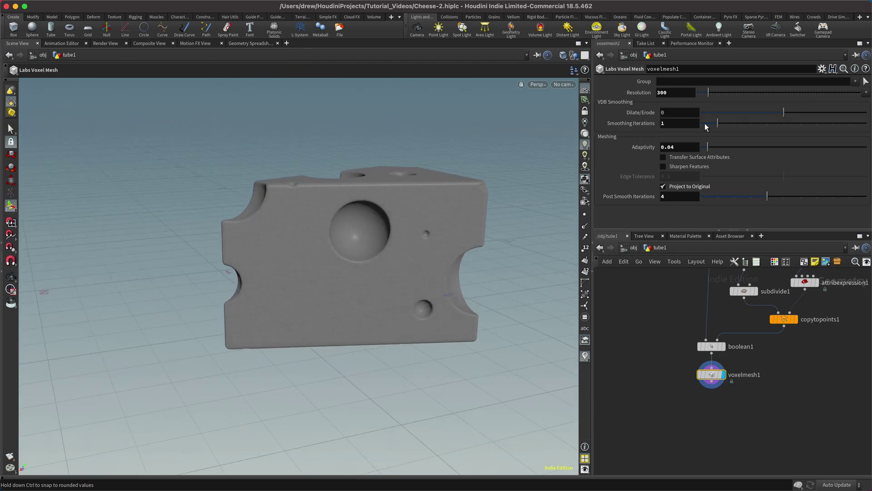
key(Escape)
drag(526, 197, 441, 217)
key(Return)
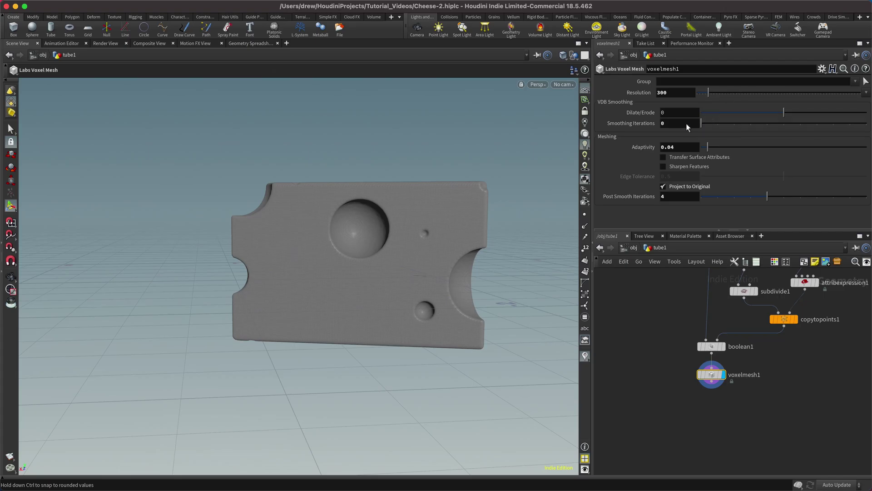
drag(697, 125, 635, 113)
key(Escape)
drag(500, 201, 545, 236)
key(Return)
scroll(695, 345, down, 3)
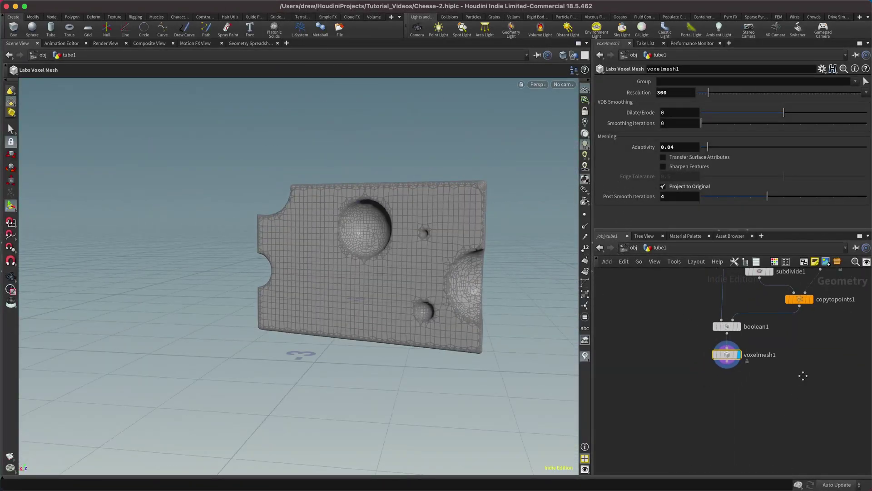
Step: Add a Bend node fed by voxelmesh1 and make it the displayed node
key(Escape)
drag(391, 264, 467, 232)
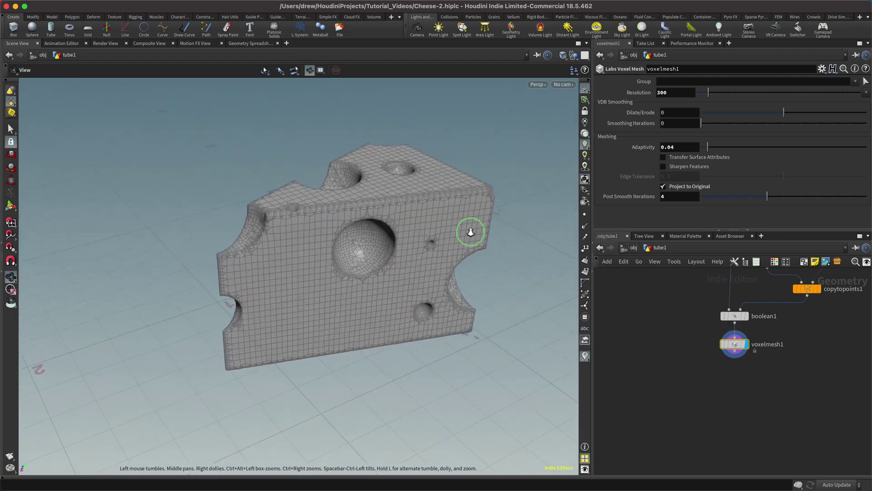
scroll(467, 231, down, 3)
drag(449, 268, 444, 241)
key(Escape)
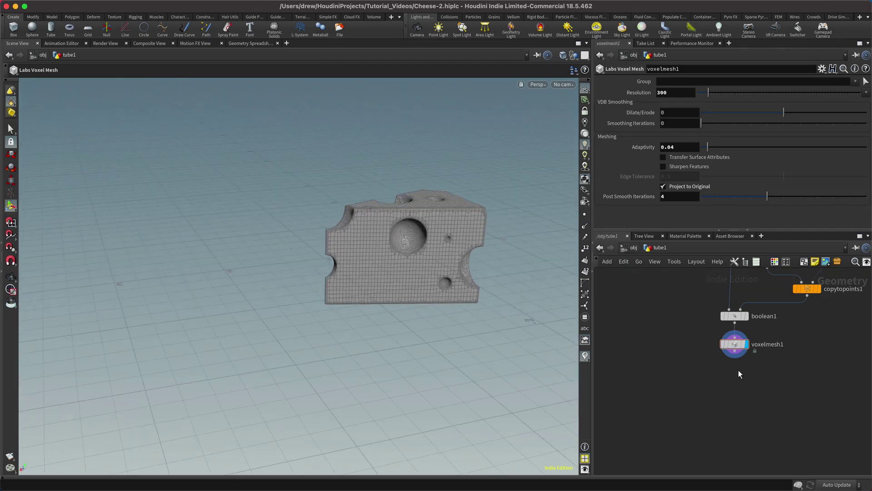
key(Tab)
text(normal)
key(Return)
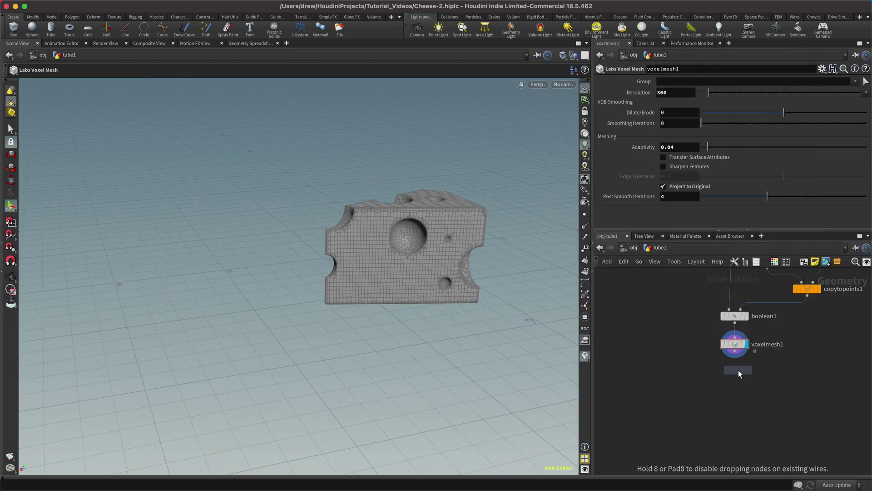
click(735, 371)
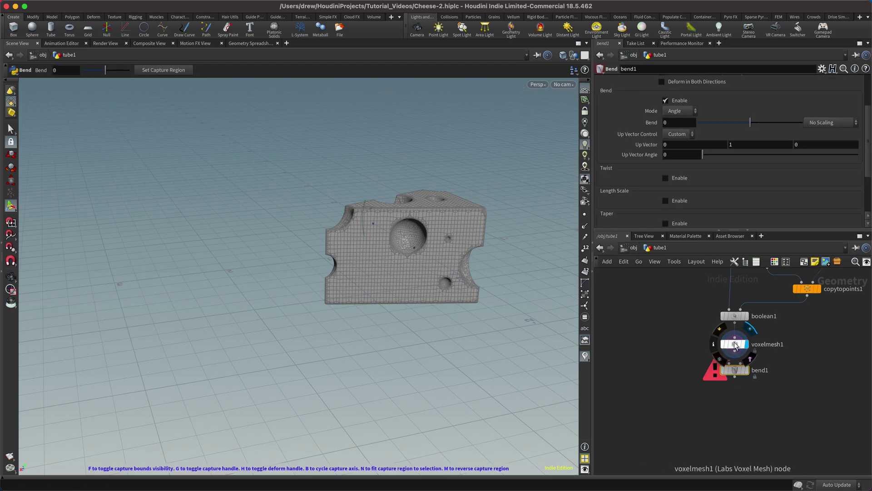
click(748, 371)
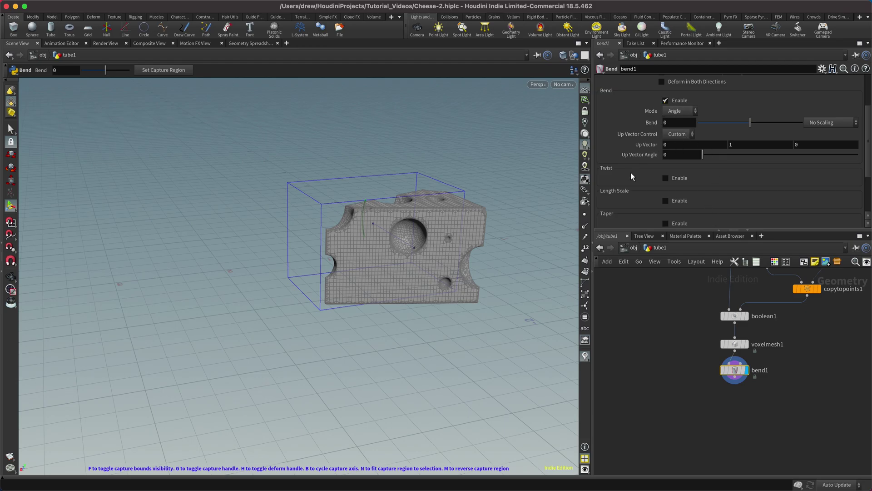
Step: Set the Bend node's Capture Direction to 0, 1, 0 so the capture region points upward along Y
scroll(634, 190, down, 5)
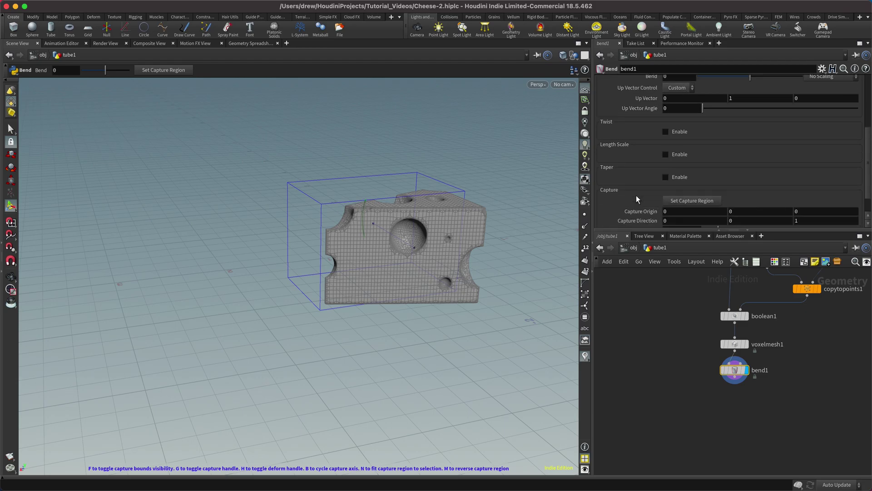
scroll(636, 194, down, 1)
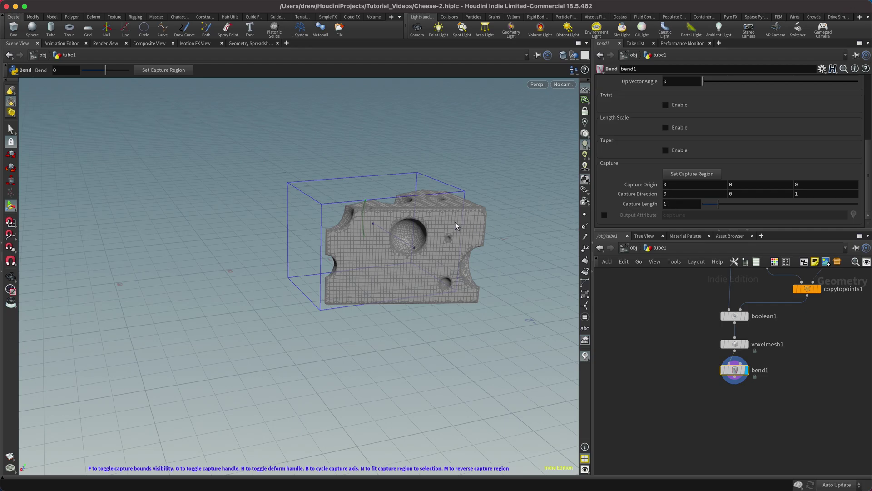
key(Escape)
drag(454, 223, 465, 232)
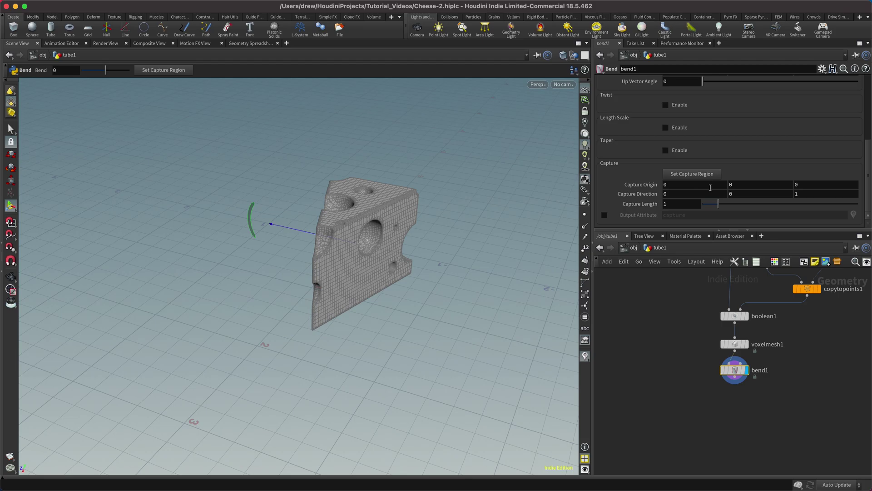
click(740, 193)
text(1)
key(Tab)
text(0)
key(Return)
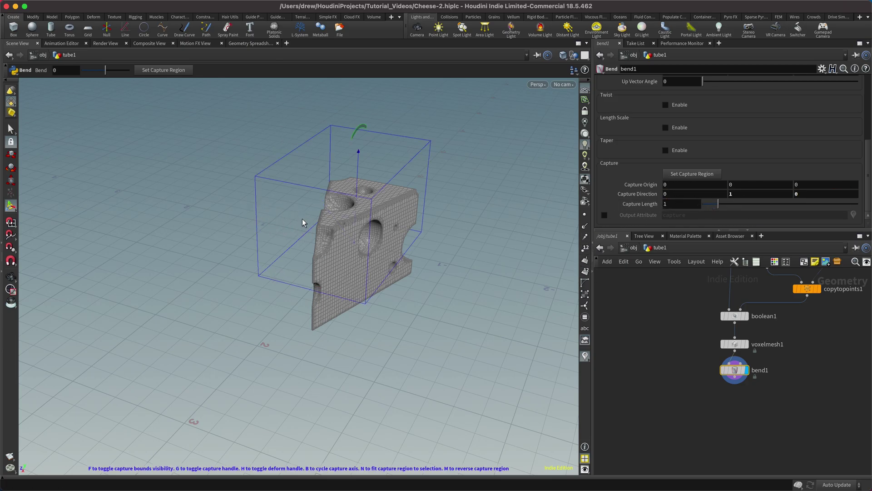
drag(370, 222, 541, 227)
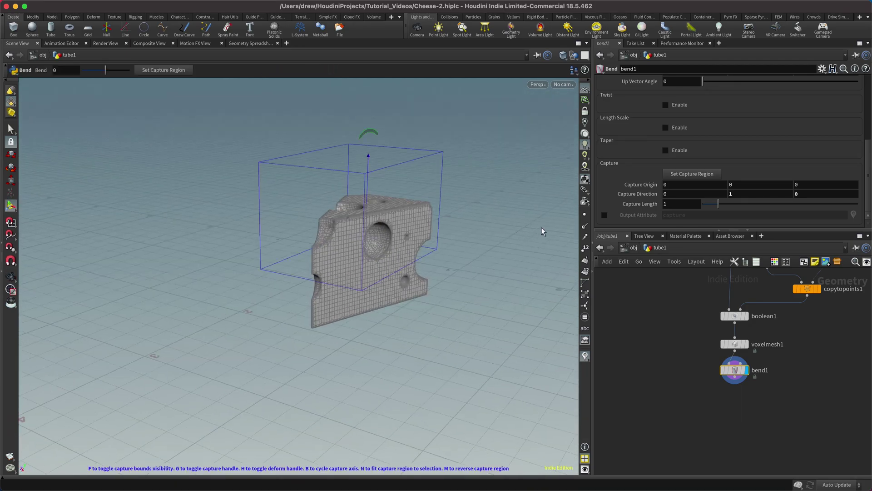
Step: Drive the Bend node's Capture Length with the expression bbox(0,D_YSIZE) and check the cheese from several angles
click(680, 203)
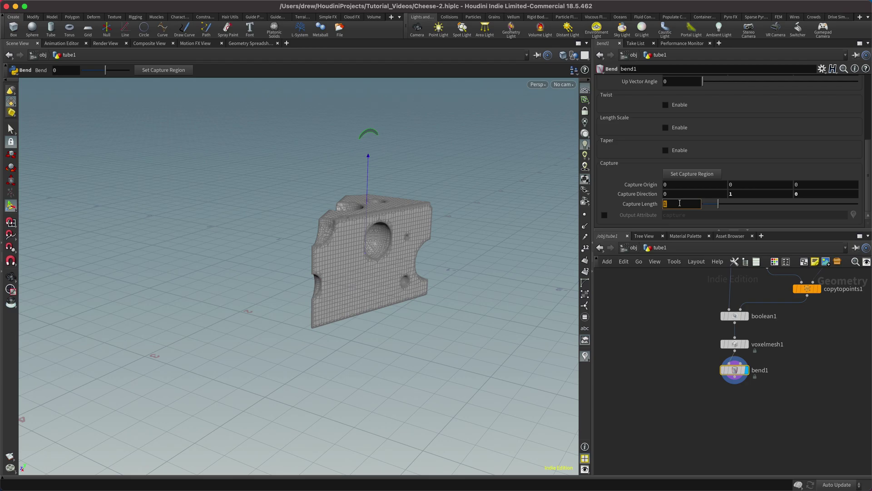
text(bbox)
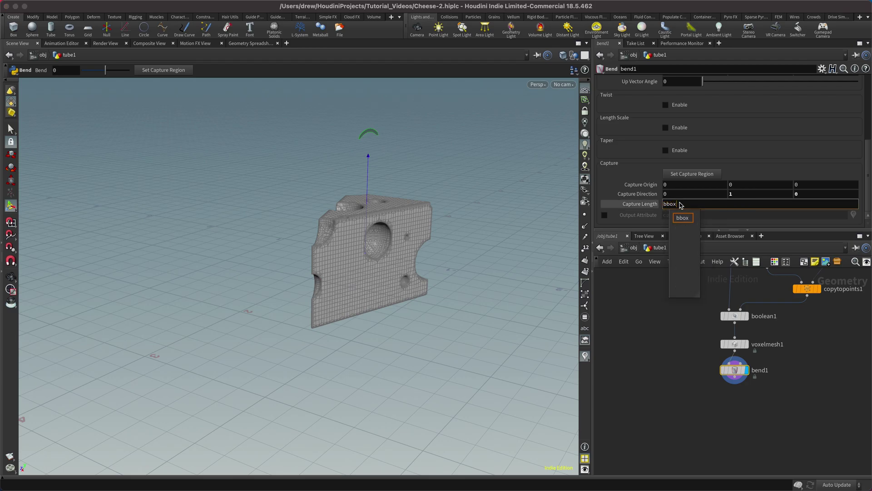
key(Return)
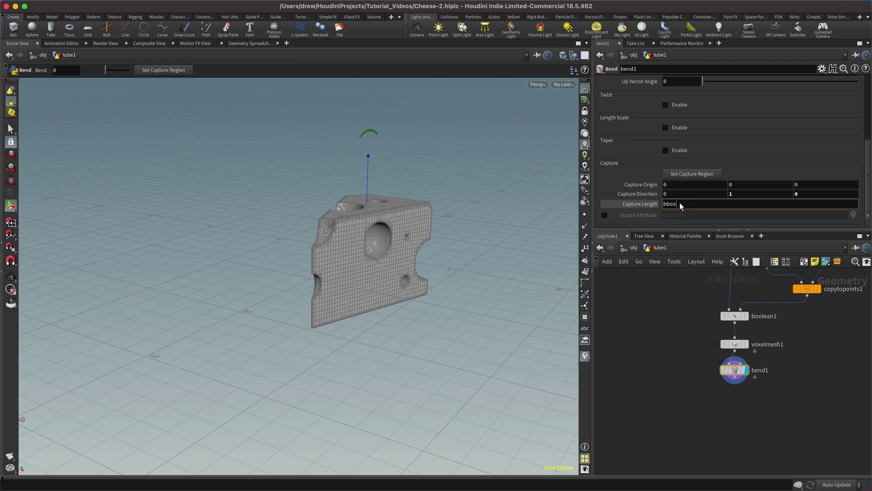
text(()
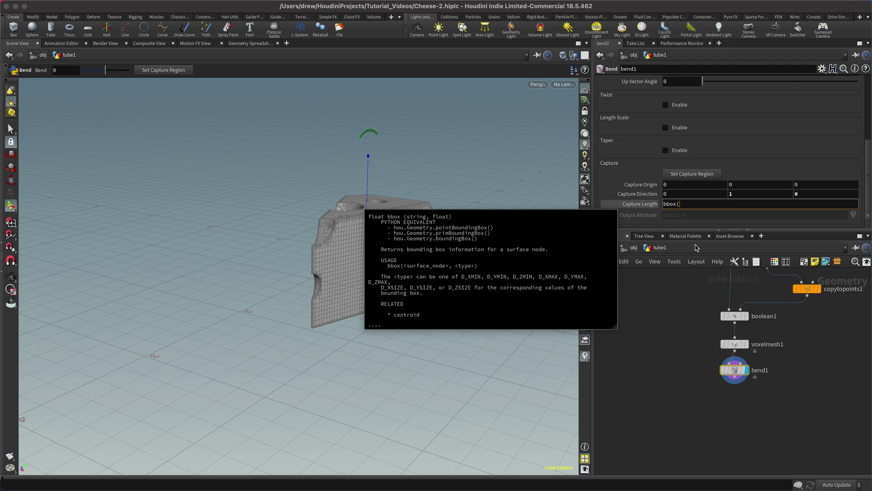
click(693, 203)
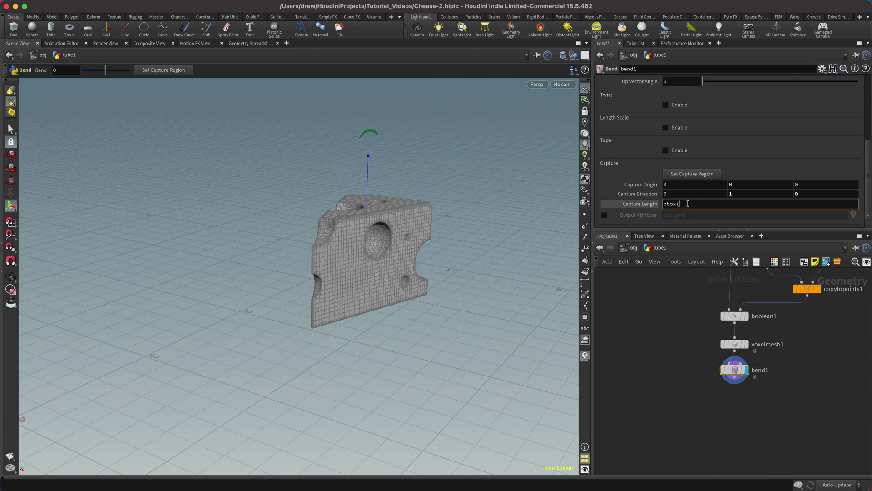
text(0,)
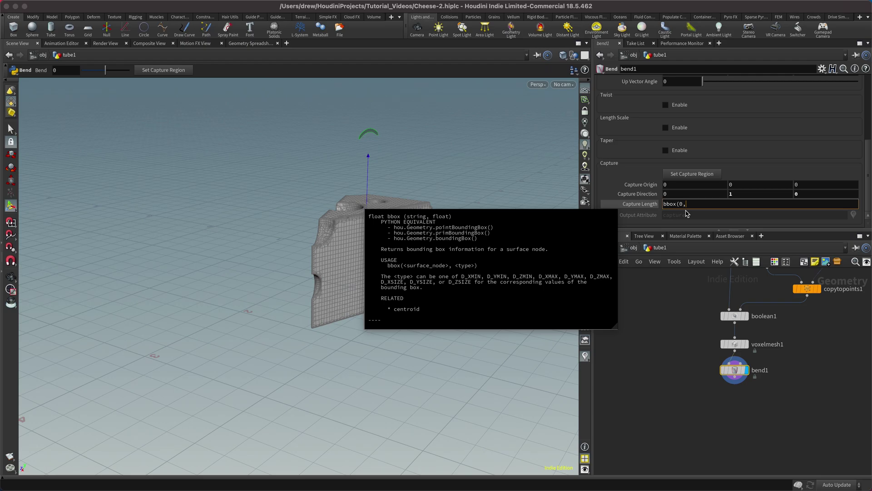
text(D_)
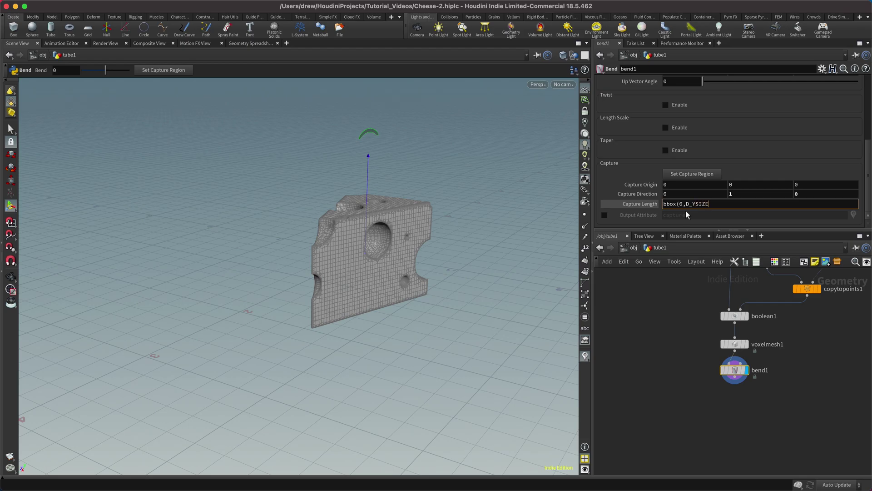
text(YSIZE))
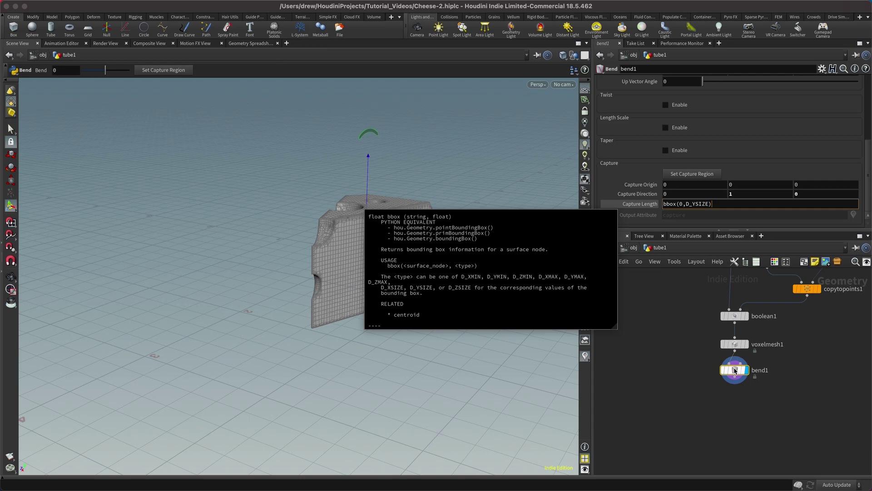
mouse_move(732, 367)
mouse_move(737, 347)
key(Return)
alt+drag(362, 241, 306, 224)
alt+drag(378, 231, 359, 194)
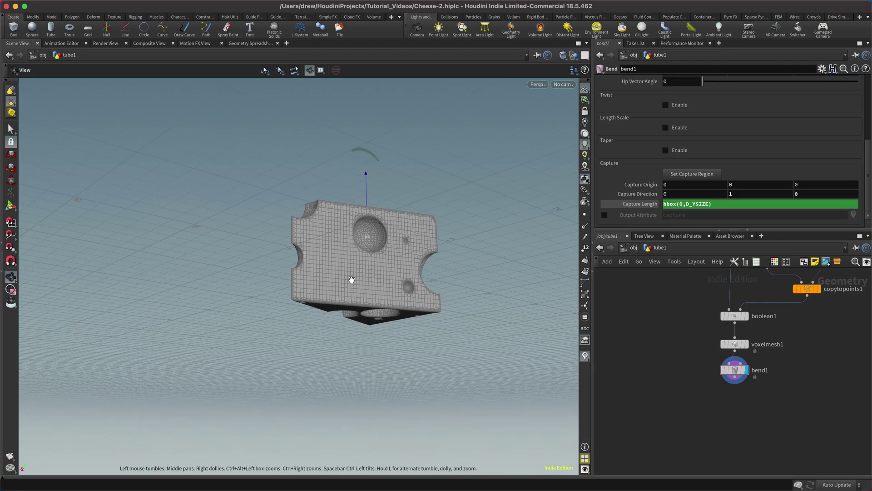
alt+drag(373, 295, 381, 304)
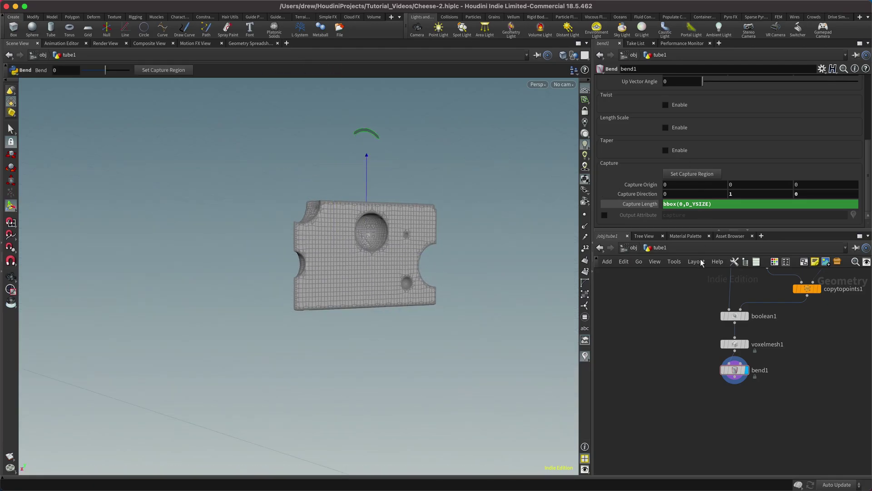
Step: Set the Y component of bend1's Capture Origin to the expression bbox(0, D_YMIN)
middle_drag(702, 339, 665, 378)
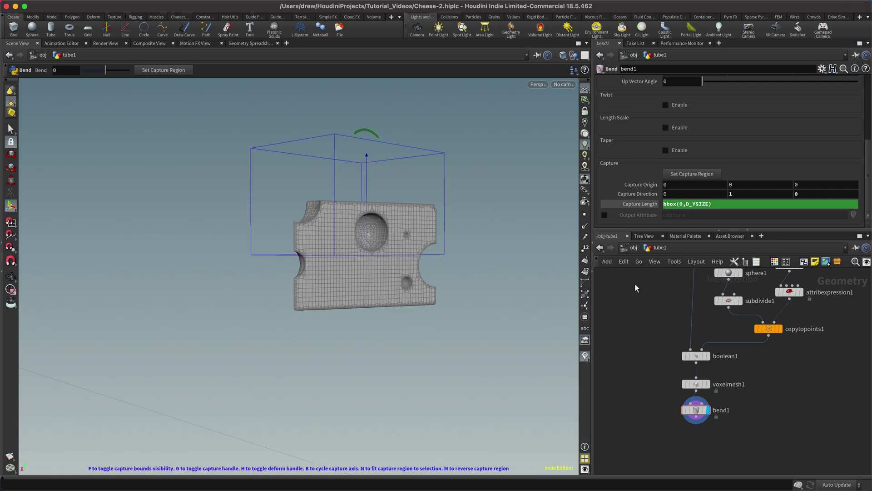
click(700, 410)
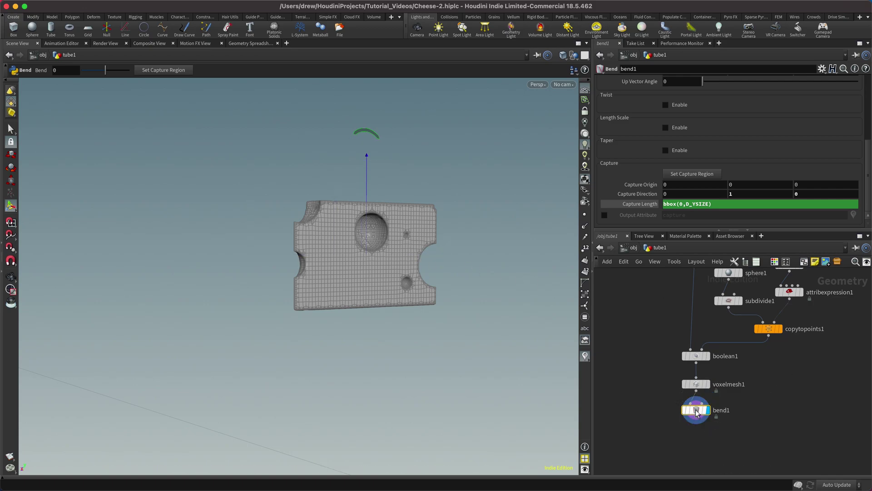
click(739, 184)
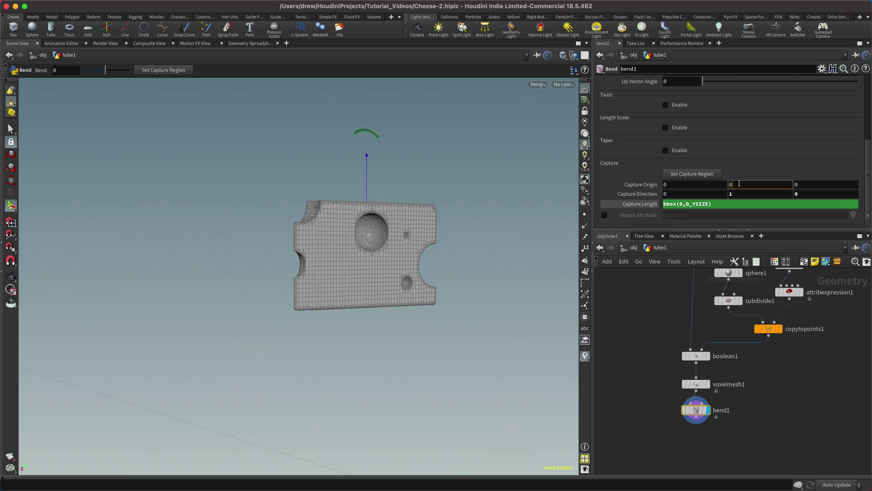
double_click(739, 184)
text(bbox)
text(()
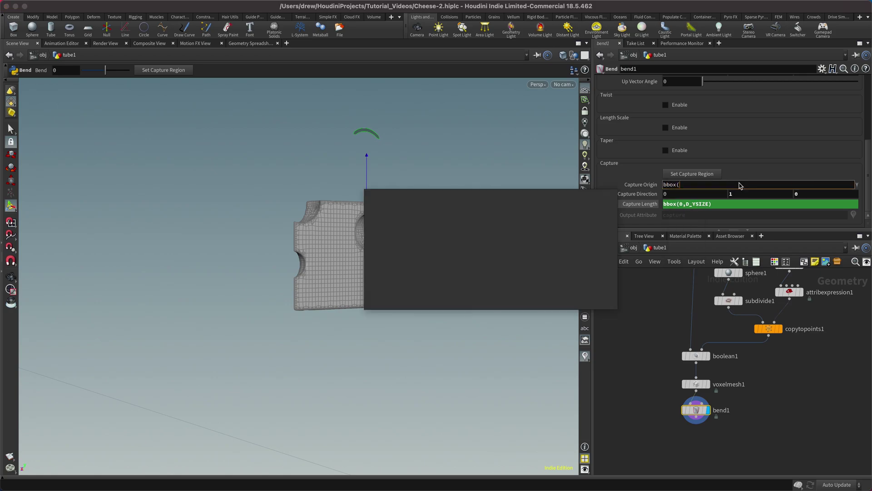
text(0, D)
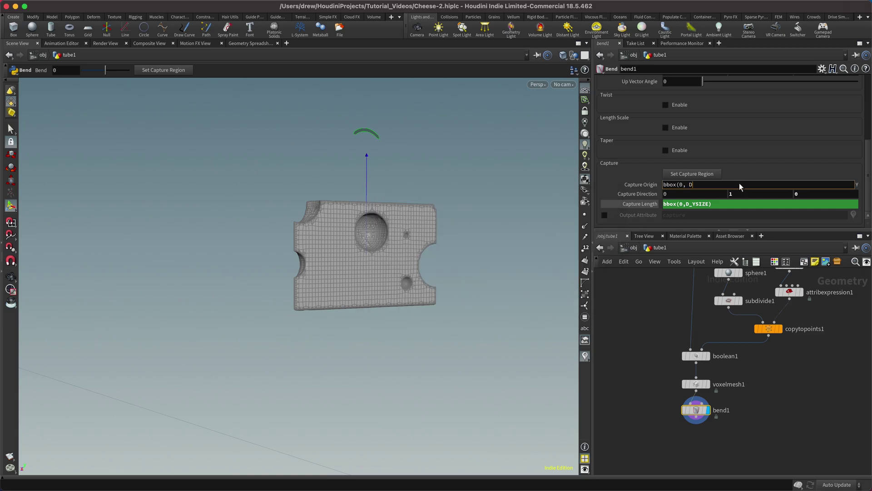
text(YMIN))
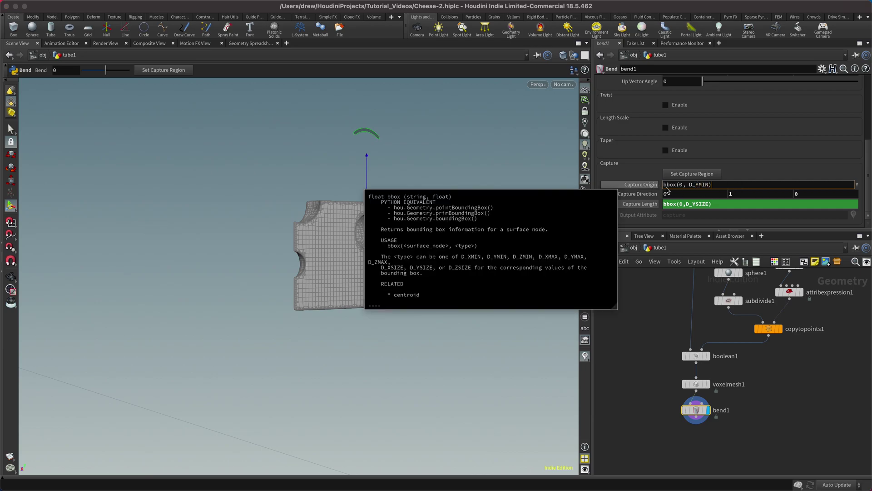
key(Return)
alt+drag(366, 324, 429, 218)
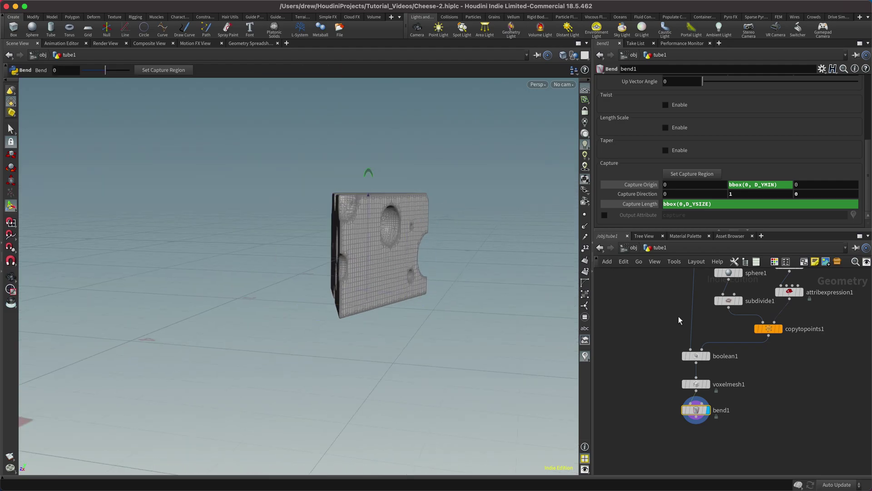
scroll(743, 322, up, 3)
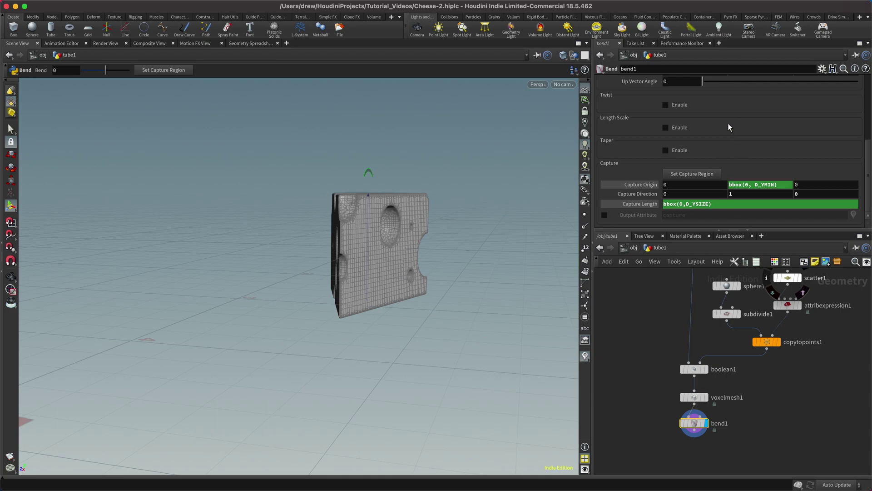
Step: Set bend1's Bend angle to -5.7 and its Up Vector Angle to 21.1
scroll(727, 127, up, 5)
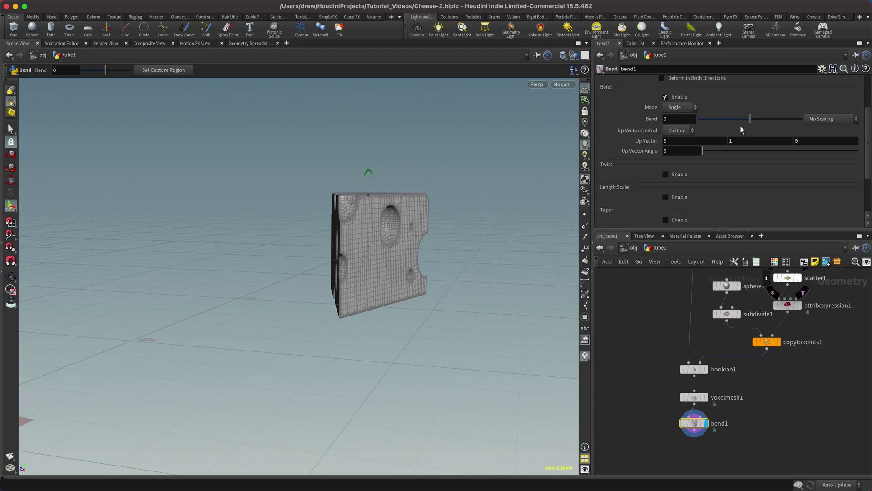
drag(751, 119, 759, 120)
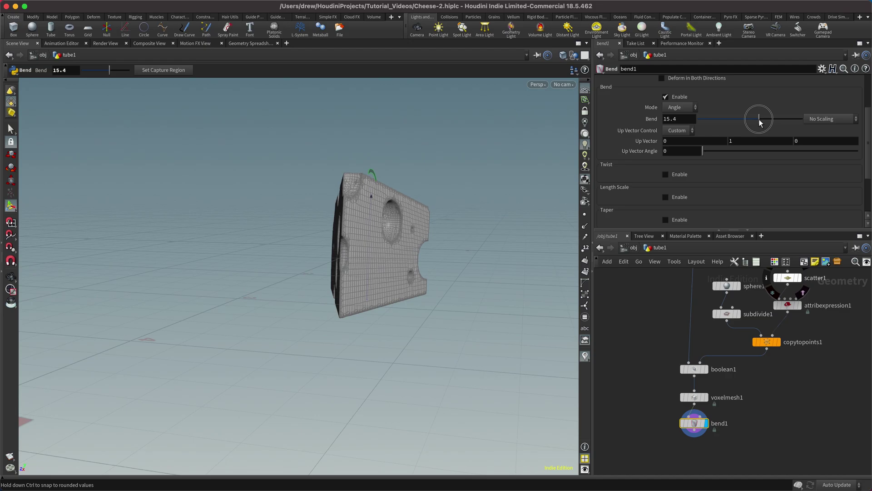
alt+drag(415, 206, 354, 263)
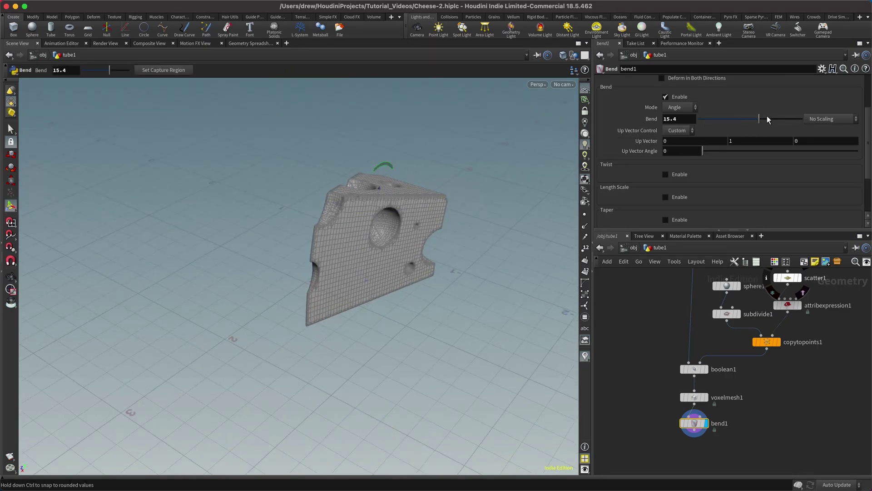
mouse_move(759, 119)
mouse_down()
mouse_move(736, 121)
mouse_move(747, 121)
mouse_up()
mouse_move(701, 157)
mouse_down()
mouse_move(725, 153)
mouse_move(711, 152)
mouse_up()
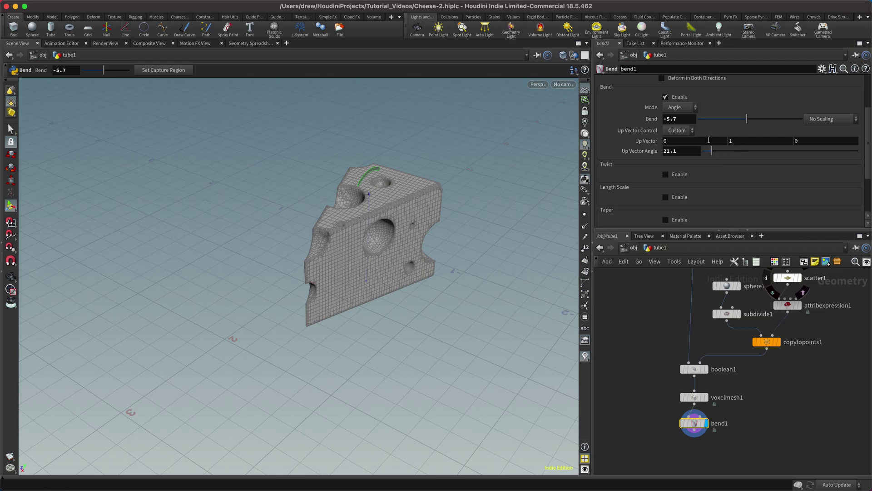
Step: Set the Bend node's custom Up Vector to 0, 0, 1 so it points along Z
click(743, 140)
text(0)
key(Tab)
text(z)
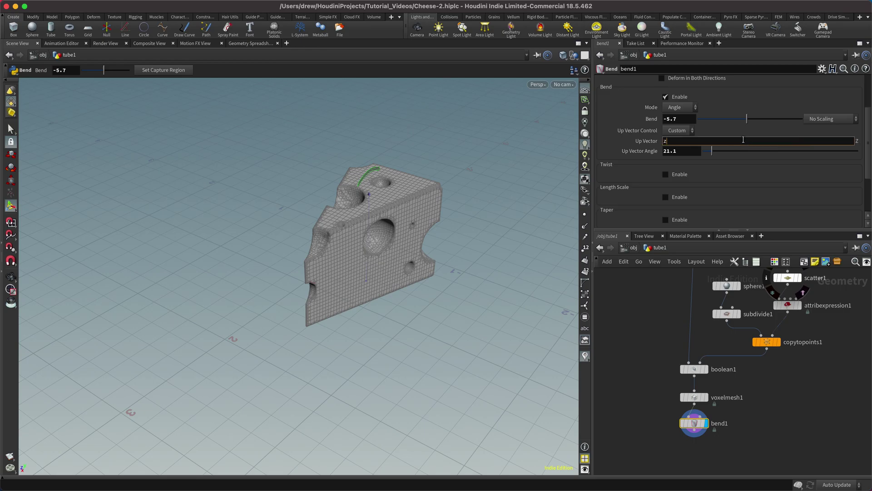
key(Return)
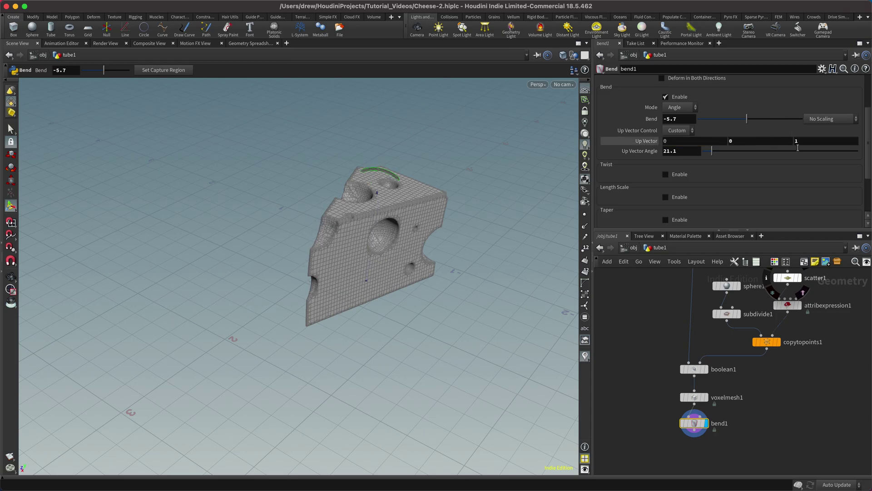
Step: Adjust the bend's orientation and strength, setting the Up Vector Angle to 285.7 and Bend to -7.2
drag(712, 151, 822, 169)
key(Escape)
drag(492, 211, 462, 194)
key(Return)
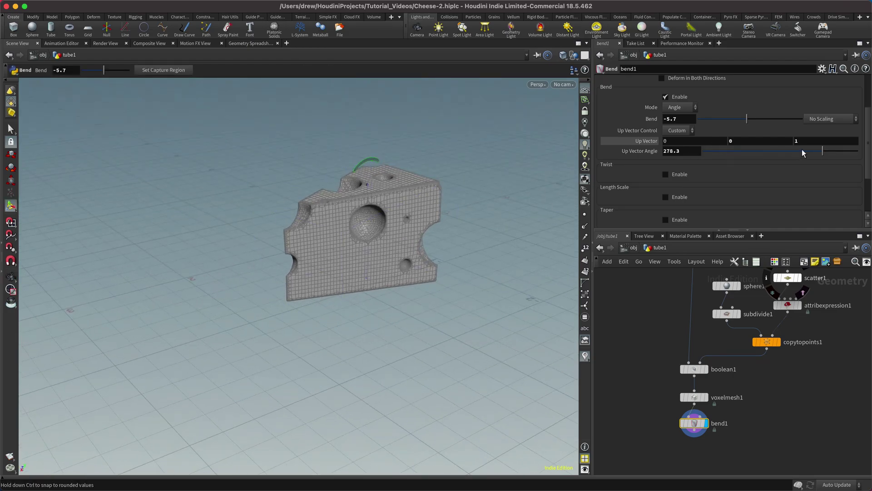
drag(823, 151, 825, 146)
key(Escape)
drag(473, 187, 448, 191)
key(Return)
drag(746, 118, 747, 119)
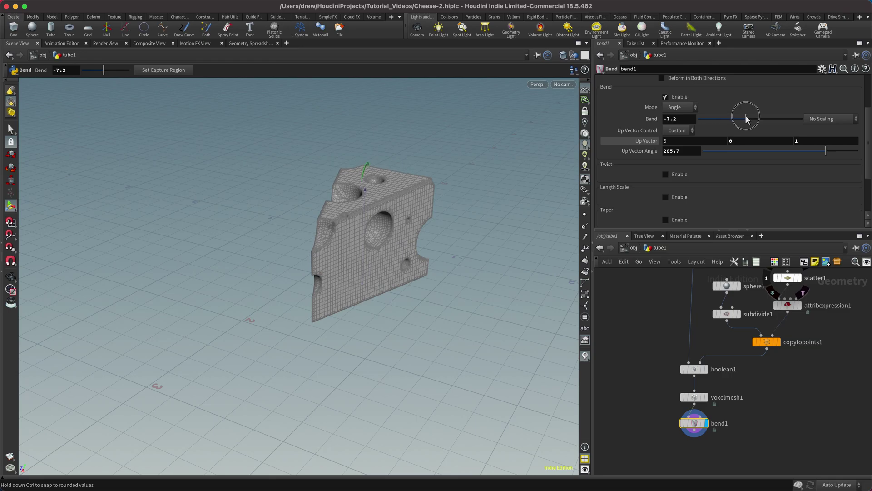
Step: Enable Twist on bend1 and set it to -8.2
click(666, 175)
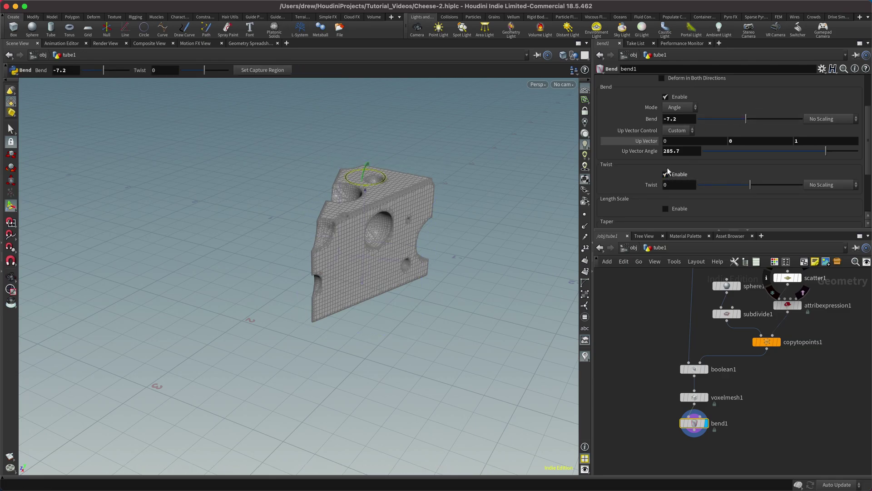
drag(753, 186, 747, 184)
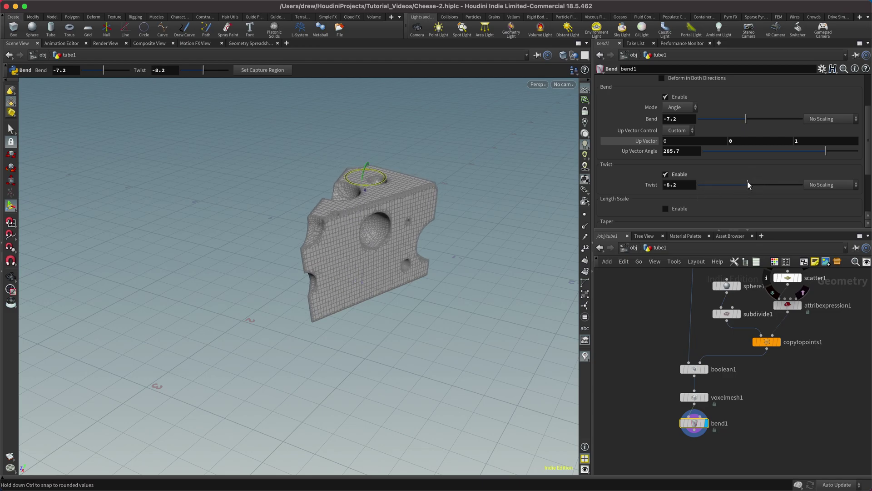
Step: Enable Taper on bend1, set it to 1.137 and check the cheese's profile from a lower angle
scroll(629, 186, down, 3)
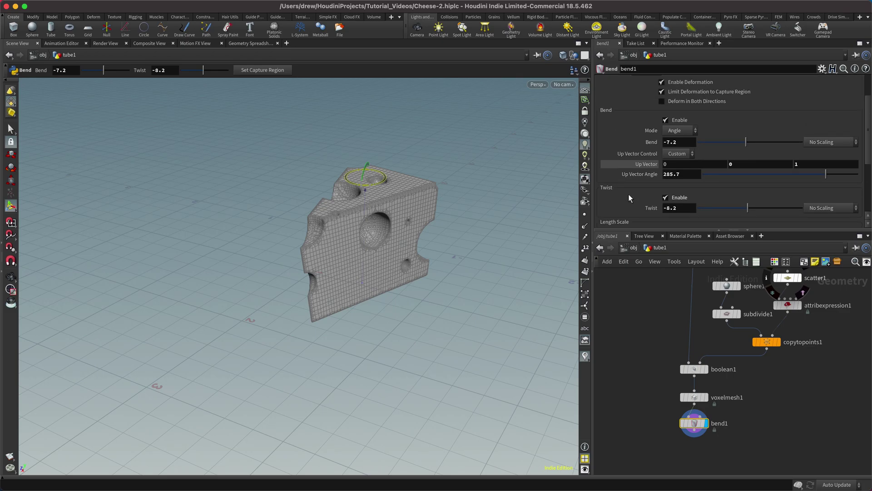
click(666, 196)
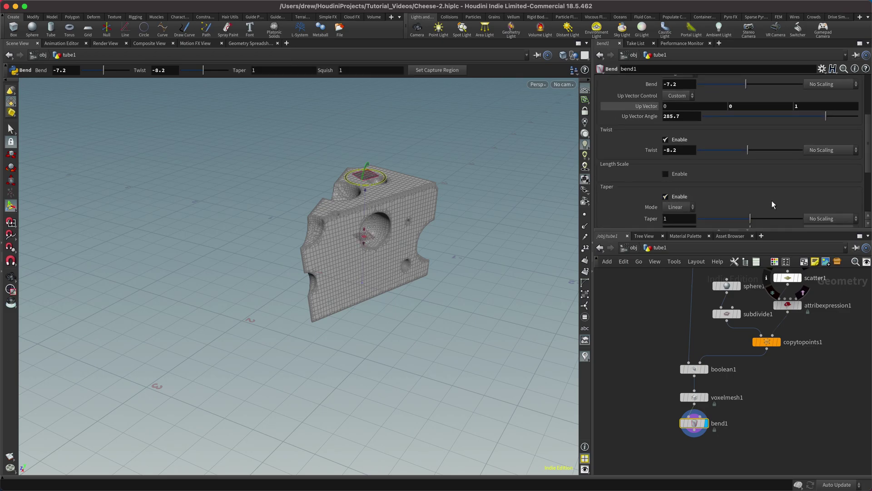
scroll(716, 183, down, 2)
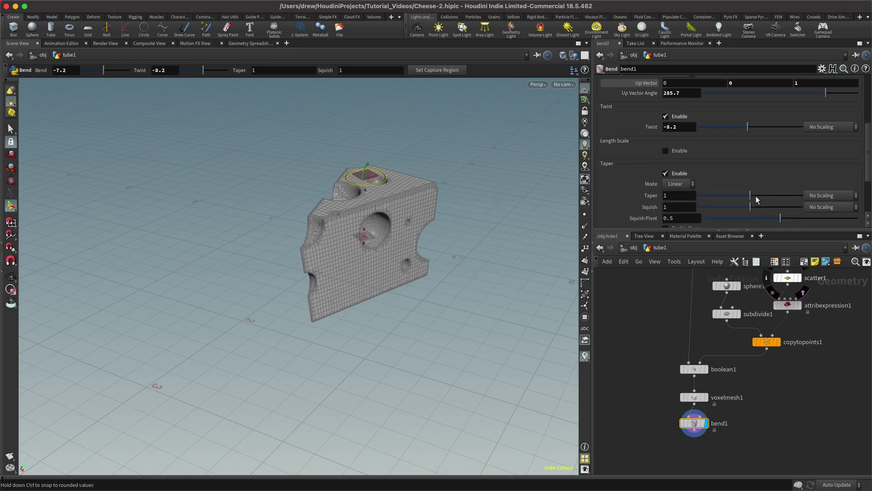
drag(756, 193, 758, 196)
alt+drag(393, 217, 409, 168)
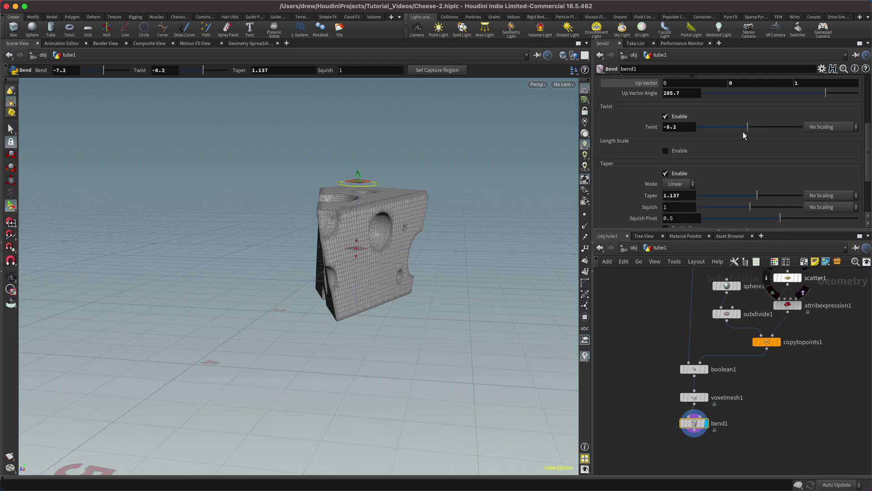
Step: Set bend1's Twist to -2 and Taper to 1.163, checking the other side of the cheese
drag(747, 127, 750, 130)
drag(757, 195, 759, 196)
key(Escape)
drag(467, 208, 573, 200)
key(Return)
Step: Set the Taper section's Squish value to 0.937 and check the cheese's deformed shape
drag(750, 205, 746, 207)
key(Escape)
mouse_move(421, 235)
mouse_down()
mouse_move(537, 214)
mouse_move(496, 198)
mouse_move(369, 257)
mouse_move(409, 236)
mouse_up()
key(Return)
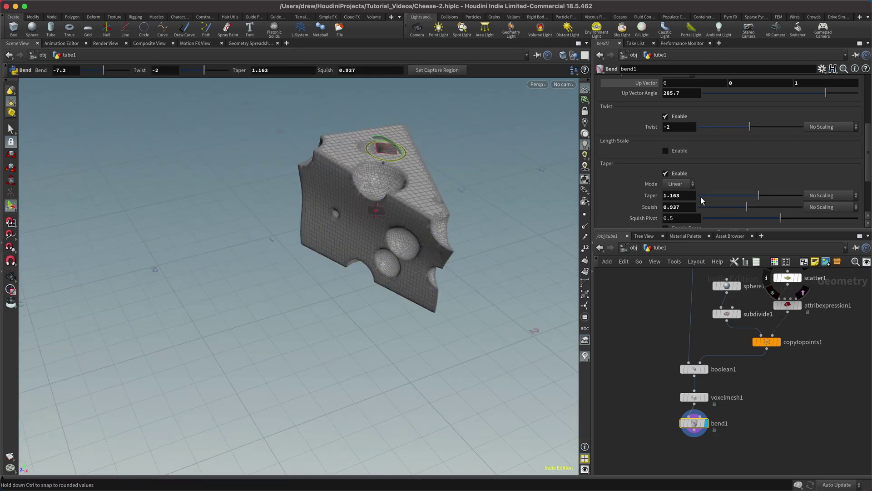
Step: Switch the Taper mode to Smooth and examine the deformed cheese from several angles
click(678, 184)
click(687, 205)
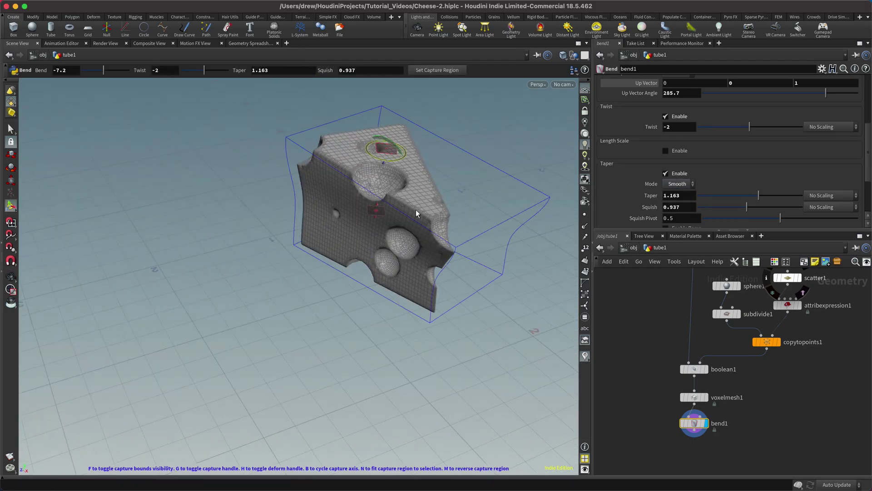
key(Escape)
drag(391, 218, 300, 291)
middle_drag(432, 263, 337, 268)
drag(337, 268, 397, 272)
key(Return)
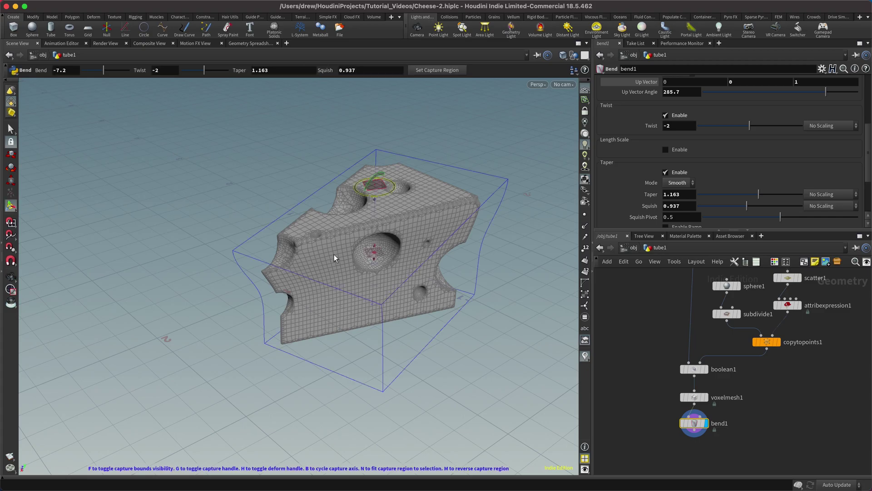